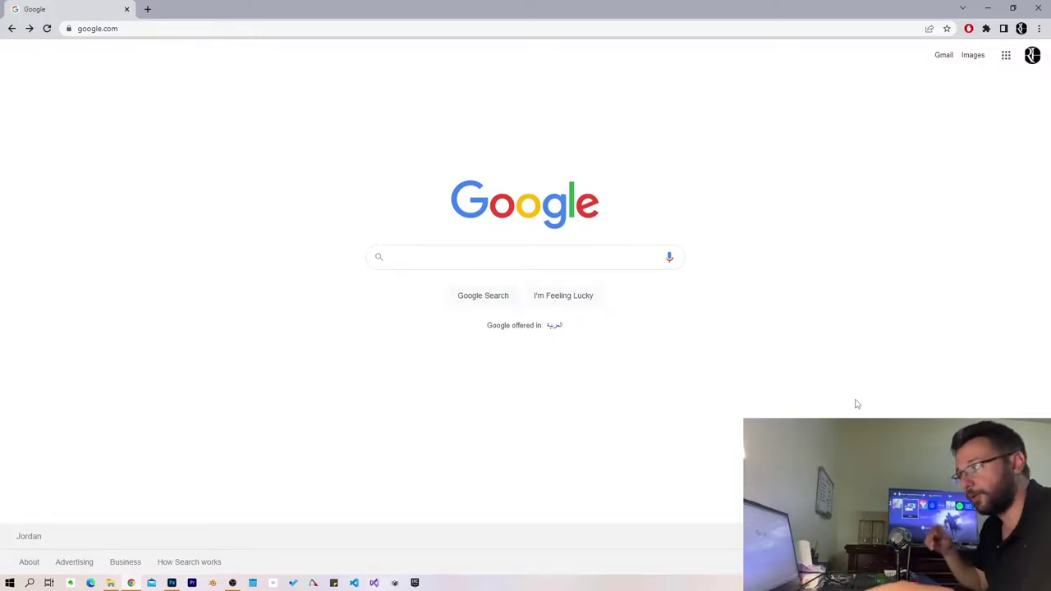
- Search Google for 'islamd', accept the 'island' correction, and view the image results
{"action": "left_click", "coordinate": [422, 256]}
{"action": "type", "text": "is"}
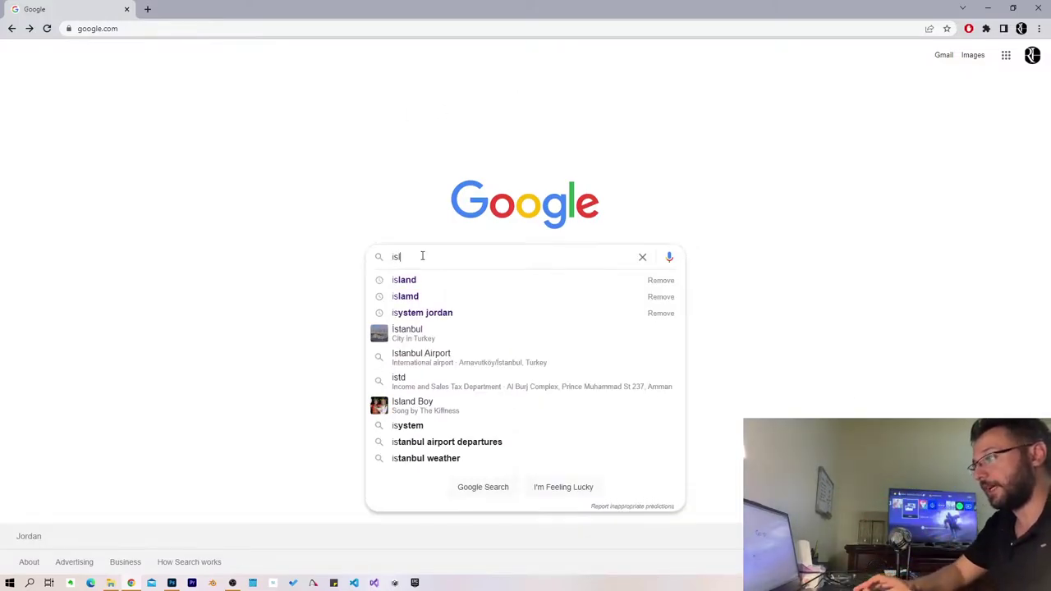
{"action": "type", "text": "lamd"}
{"action": "key", "text": "Return"}
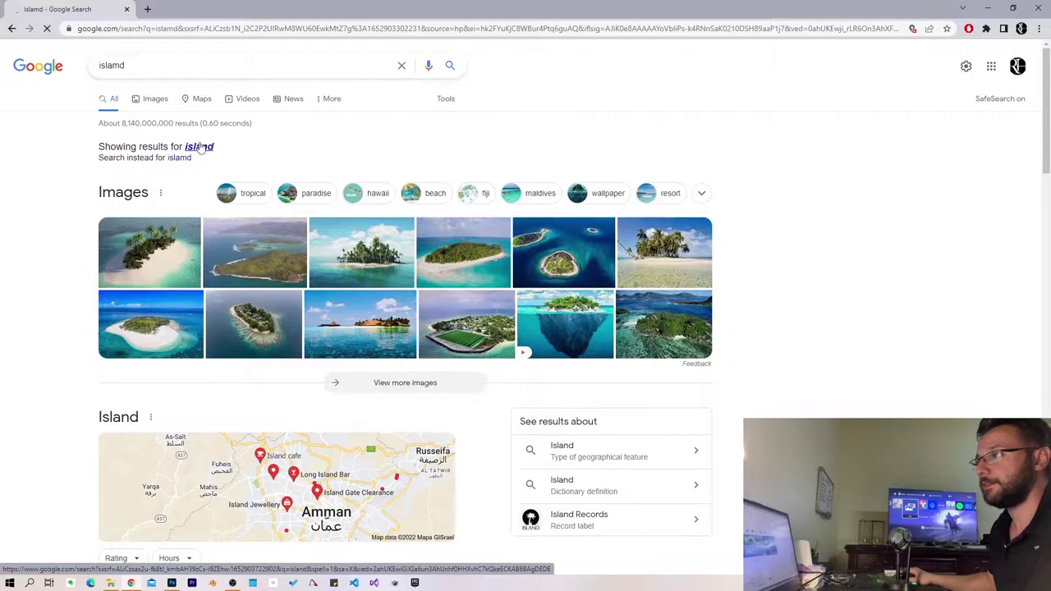
{"action": "left_click", "coordinate": [134, 146]}
{"action": "left_click", "coordinate": [147, 105]}
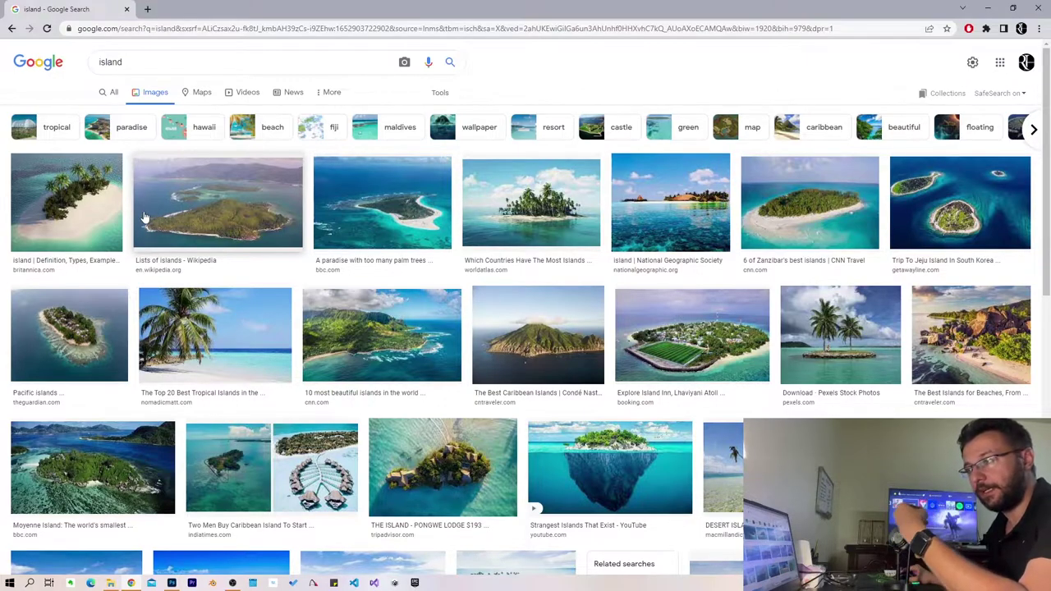
- Preview the first island image, then the Wikipedia, BBC Travel and CNN Zanzibar results
{"action": "left_click", "coordinate": [111, 215]}
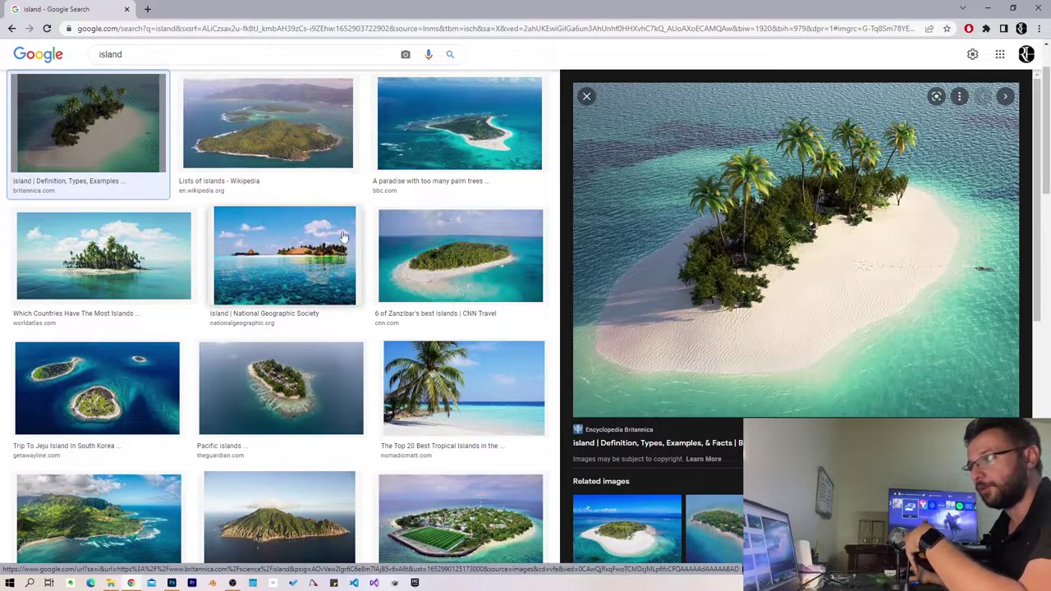
{"action": "left_click", "coordinate": [260, 164]}
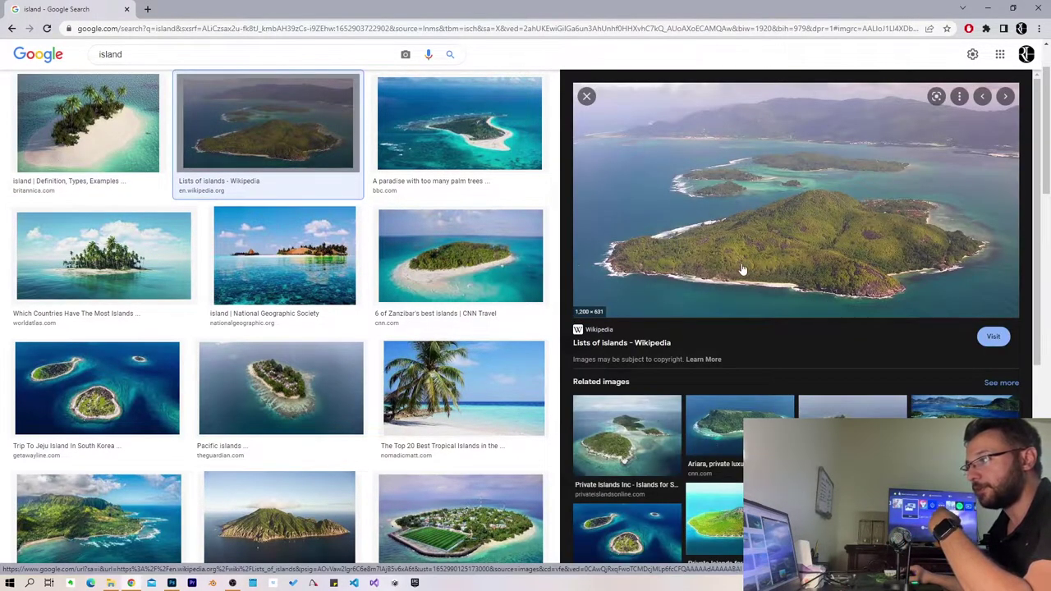
{"action": "left_click", "coordinate": [464, 169]}
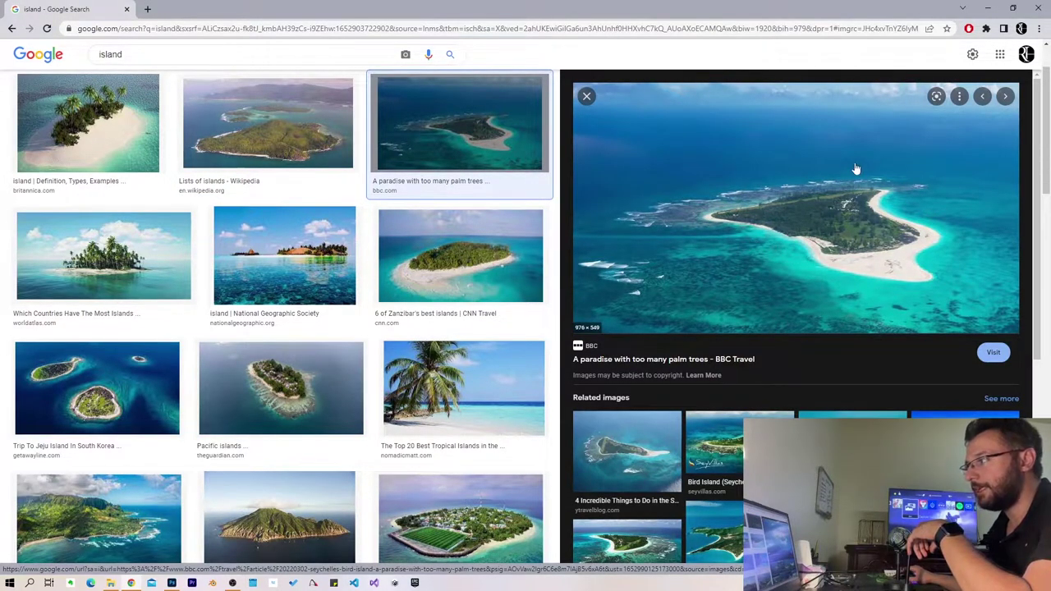
{"action": "left_click", "coordinate": [481, 256]}
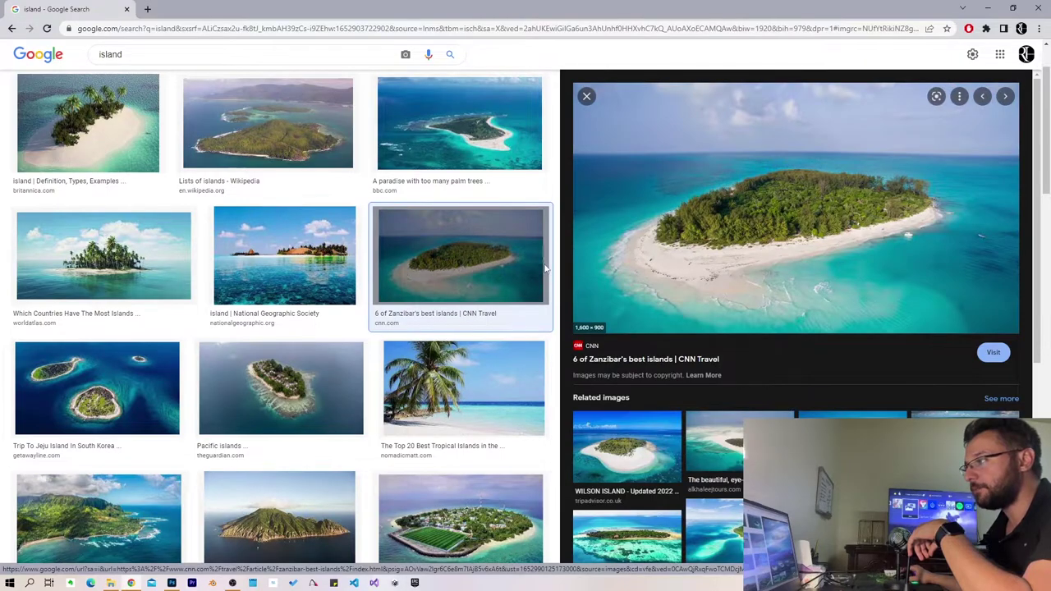
- Open the vagar-island waterfall photo from the ISLAND folder in Photos
{"action": "left_click", "coordinate": [110, 583]}
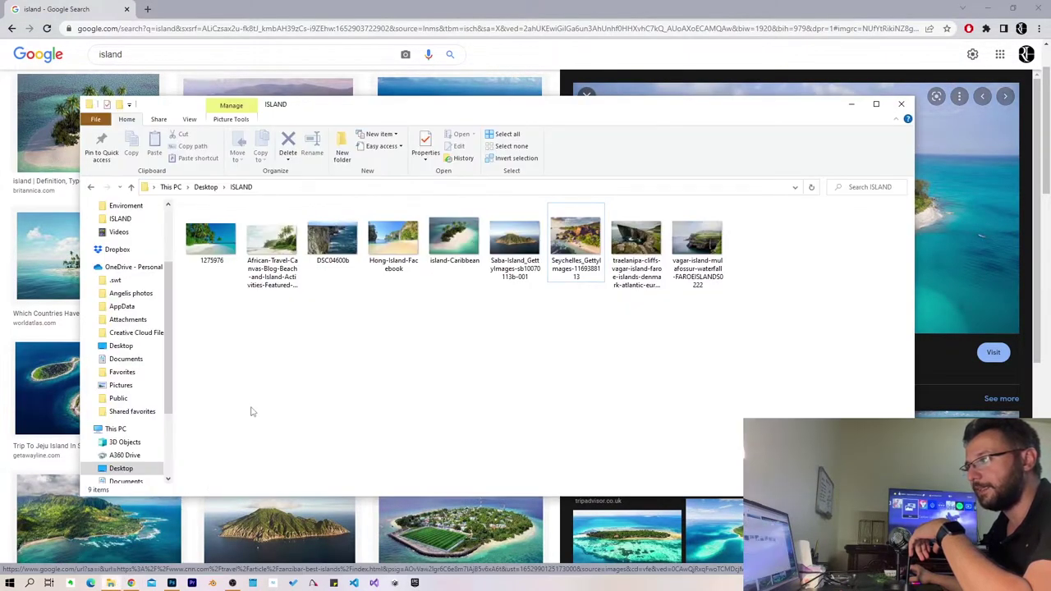
{"action": "left_click", "coordinate": [714, 243]}
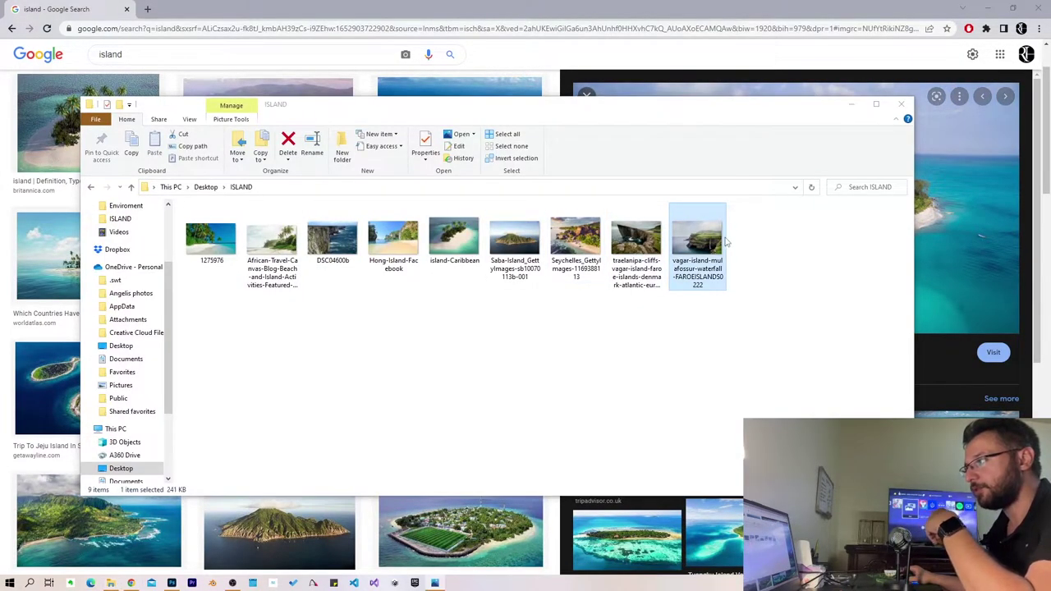
{"action": "double_click", "coordinate": [726, 243]}
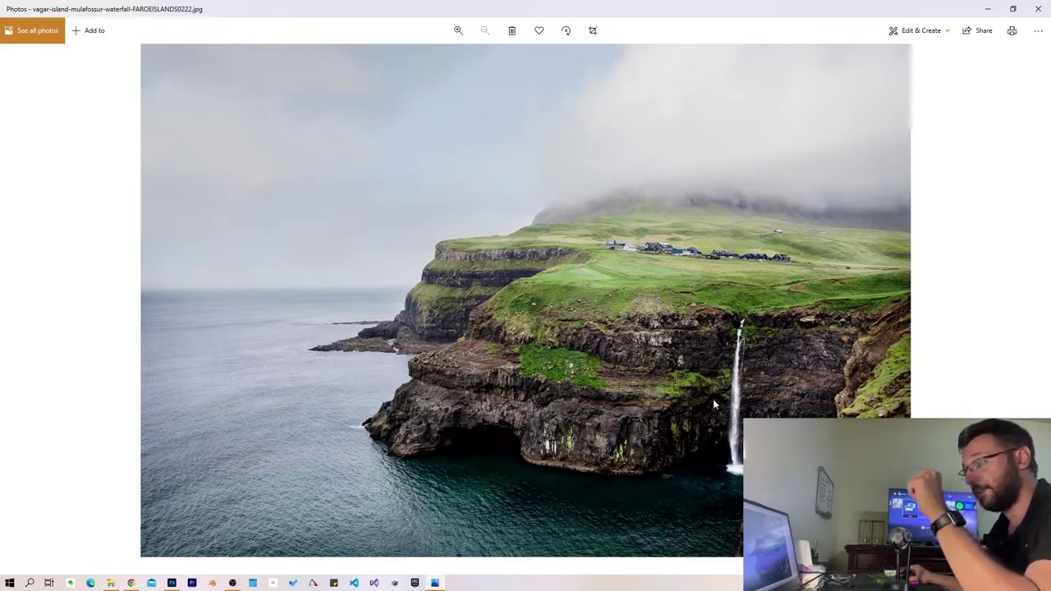
- Page through the folder's island reference photos until 1275976.jpg, the palm beach, shows
{"action": "key", "text": "Right"}
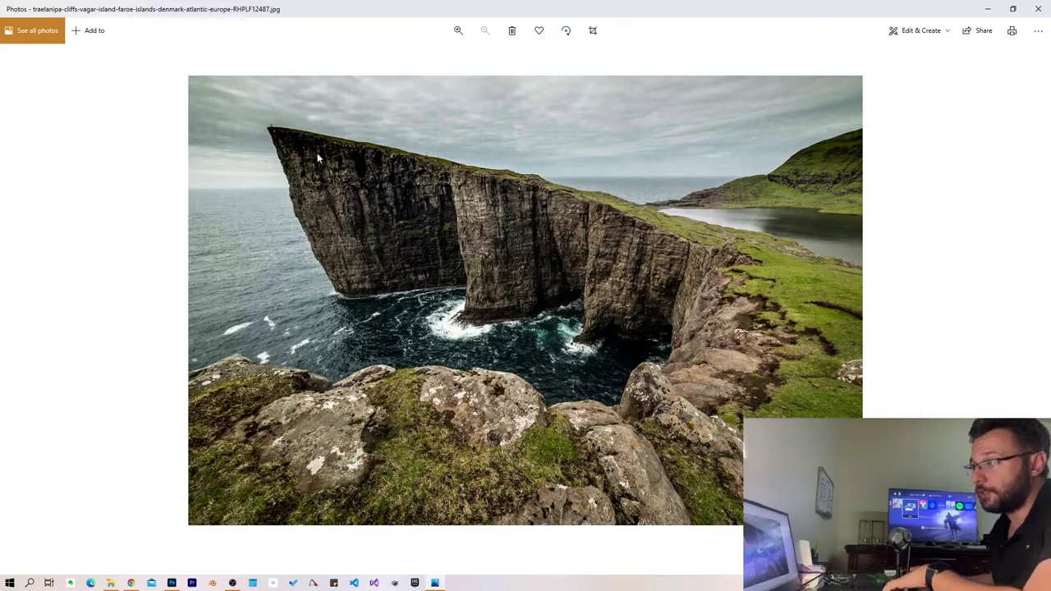
{"action": "key", "text": "Right"}
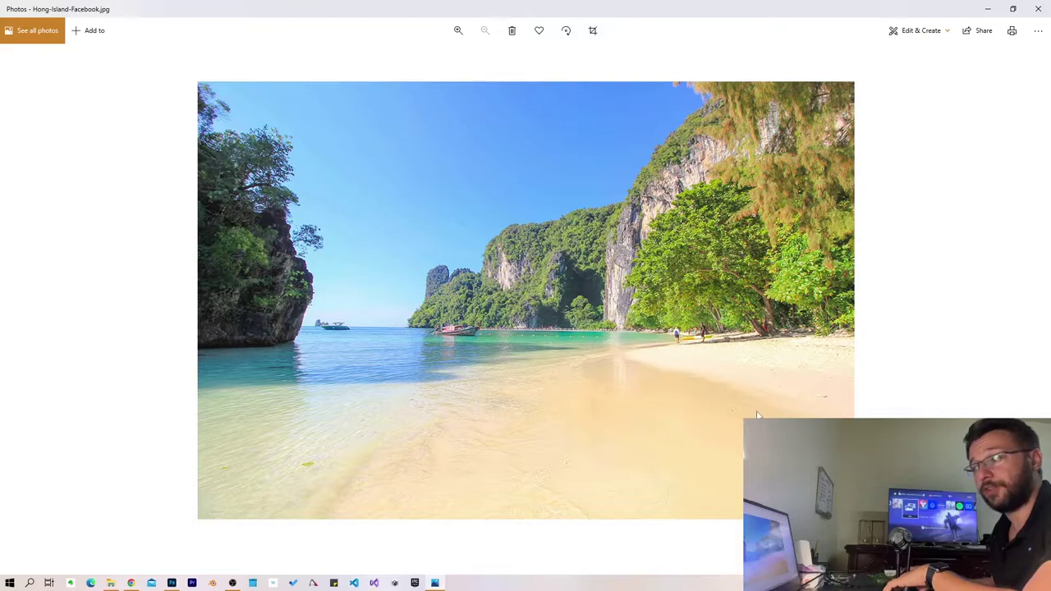
{"action": "key", "text": "Right"}
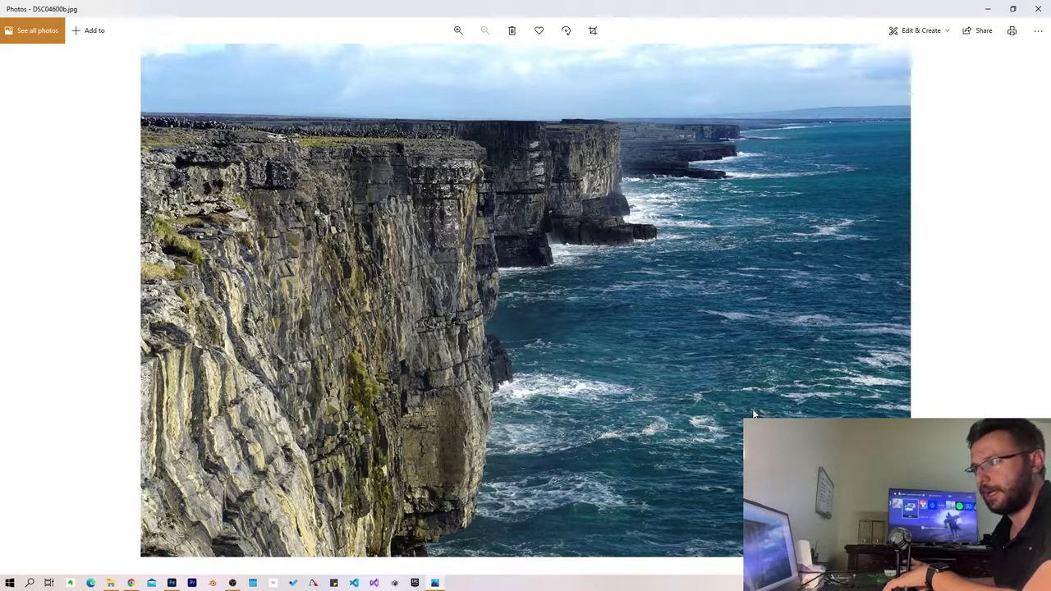
{"action": "key", "text": "Right"}
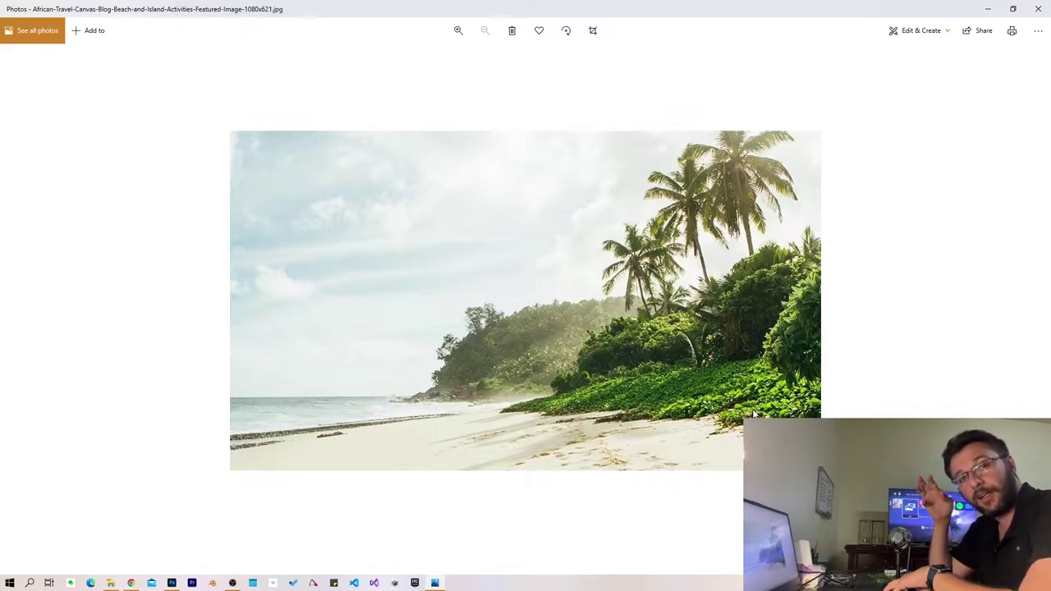
{"action": "key", "text": "Right"}
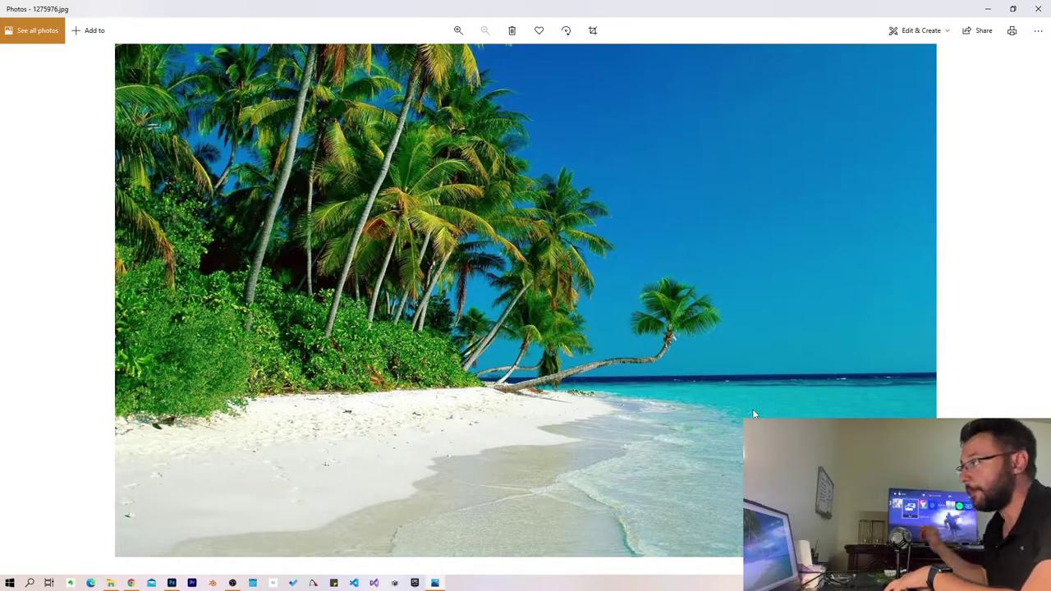
- Close Photos and open the Saba-Island photo in Chrome, zoomed in
{"action": "left_click", "coordinate": [1038, 8]}
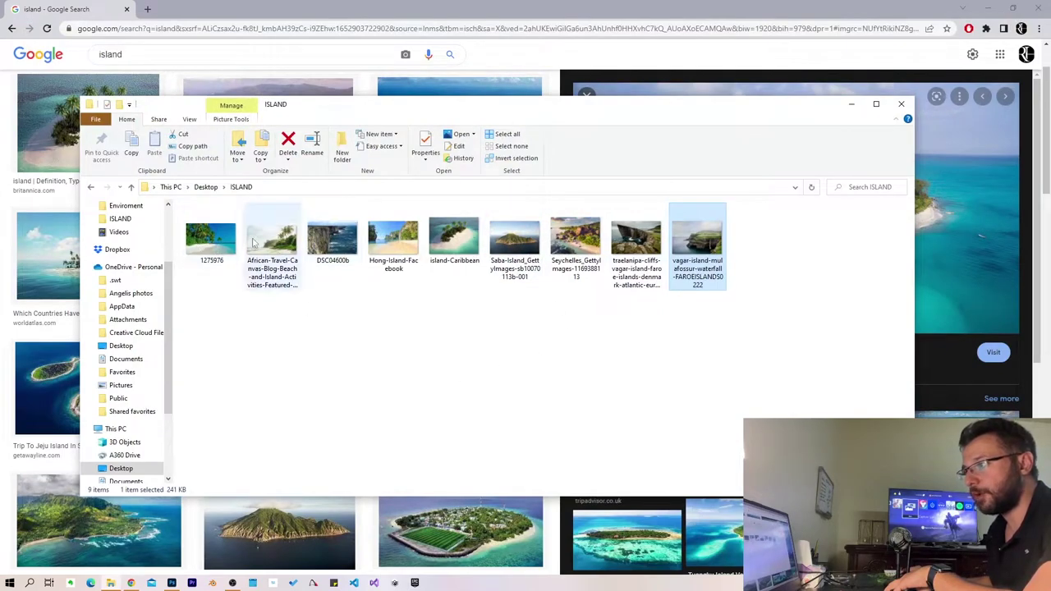
{"action": "left_click", "coordinate": [410, 250]}
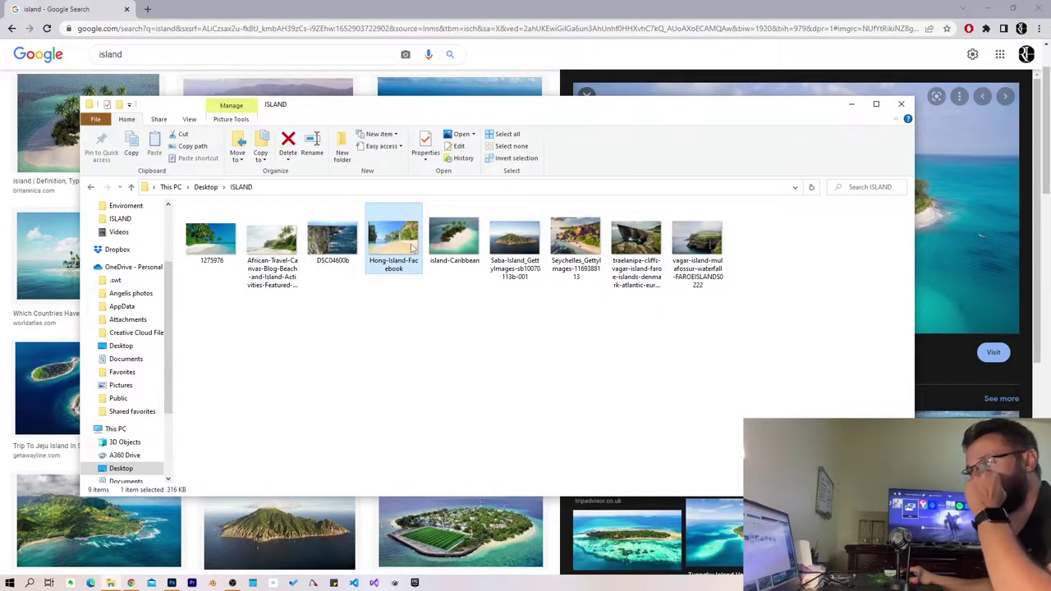
{"action": "double_click", "coordinate": [500, 243]}
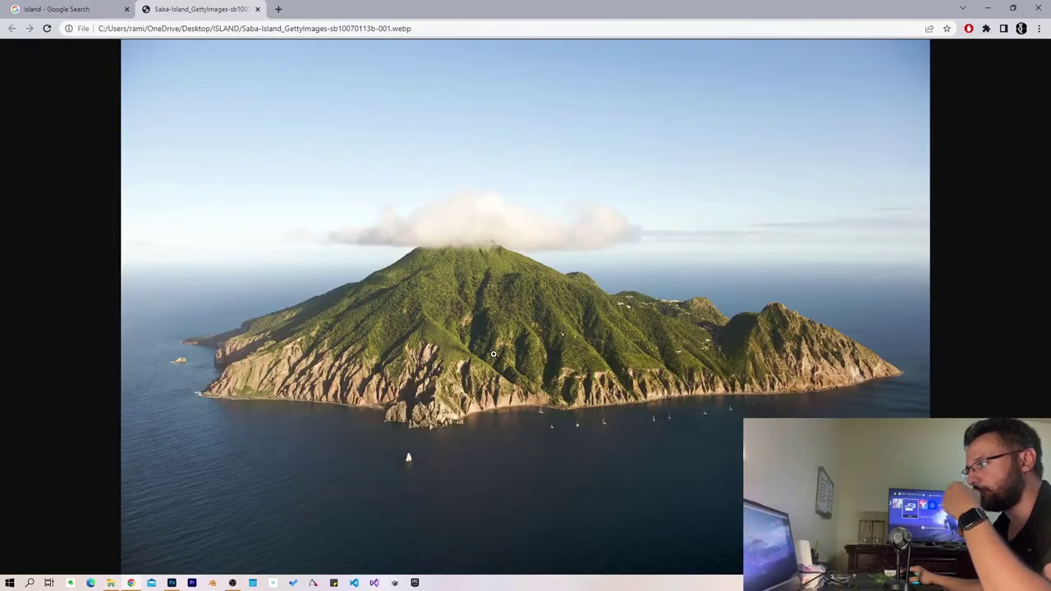
{"action": "left_click", "coordinate": [424, 392]}
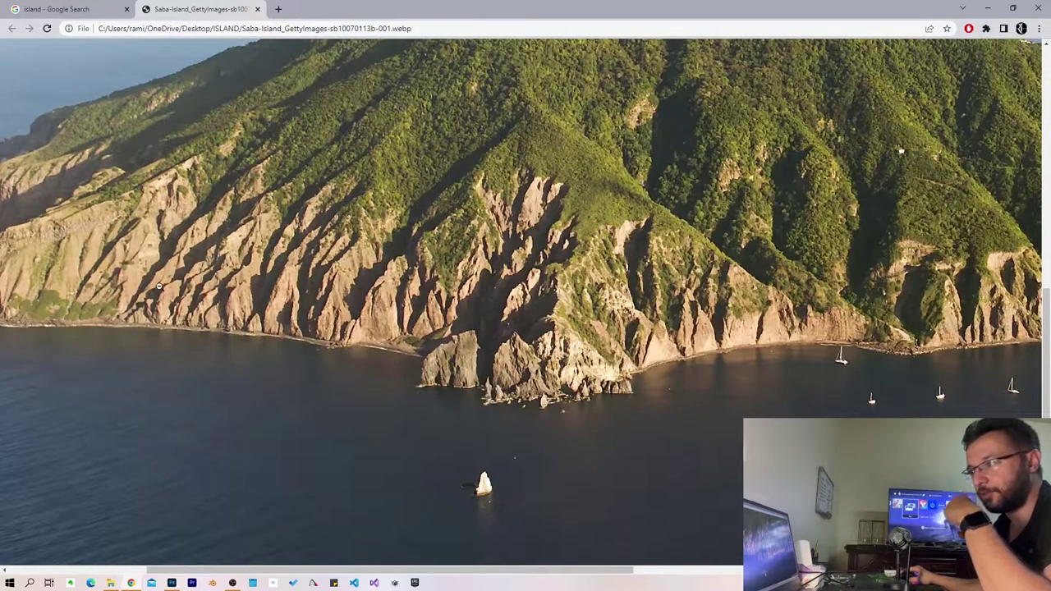
- Fit the Saba-Island image to the window, then close its tab
{"action": "left_click", "coordinate": [280, 238]}
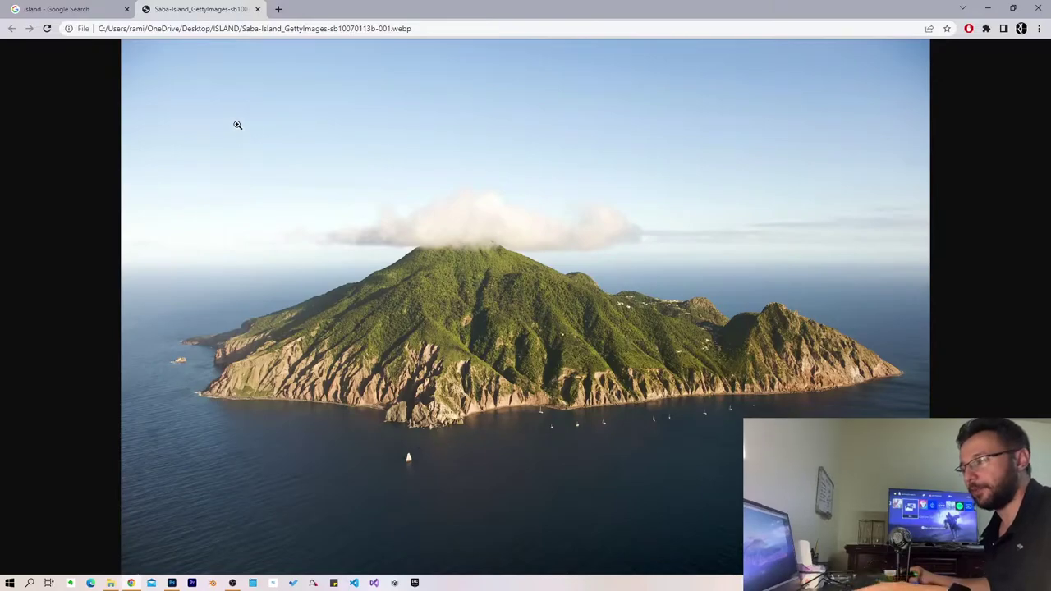
{"action": "middle_click", "coordinate": [215, 11]}
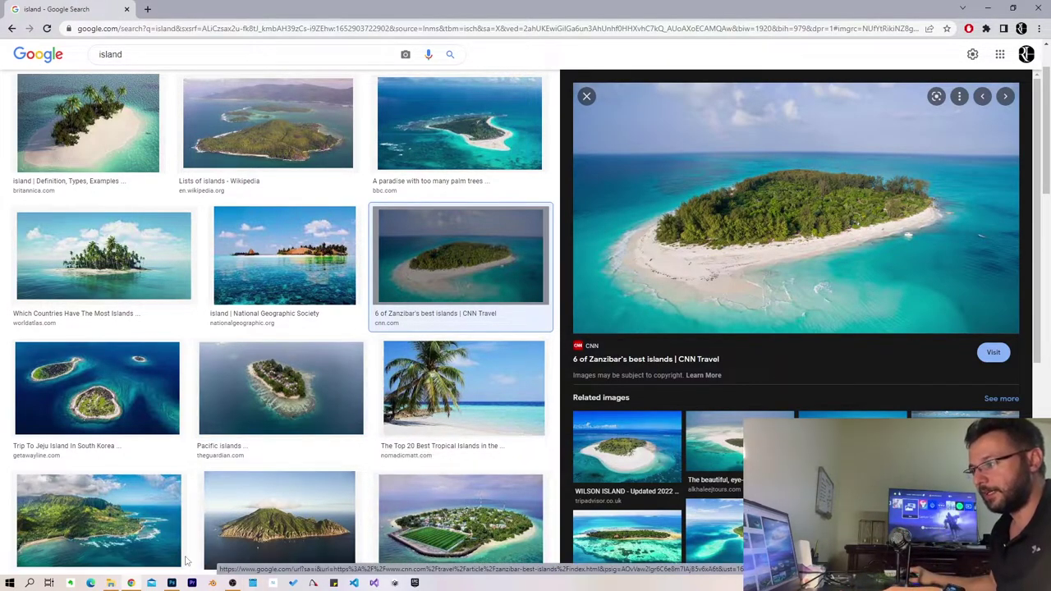
- Switch from Chrome to the blank Untitled-1 canvas in Photoshop
{"action": "left_click", "coordinate": [172, 583]}
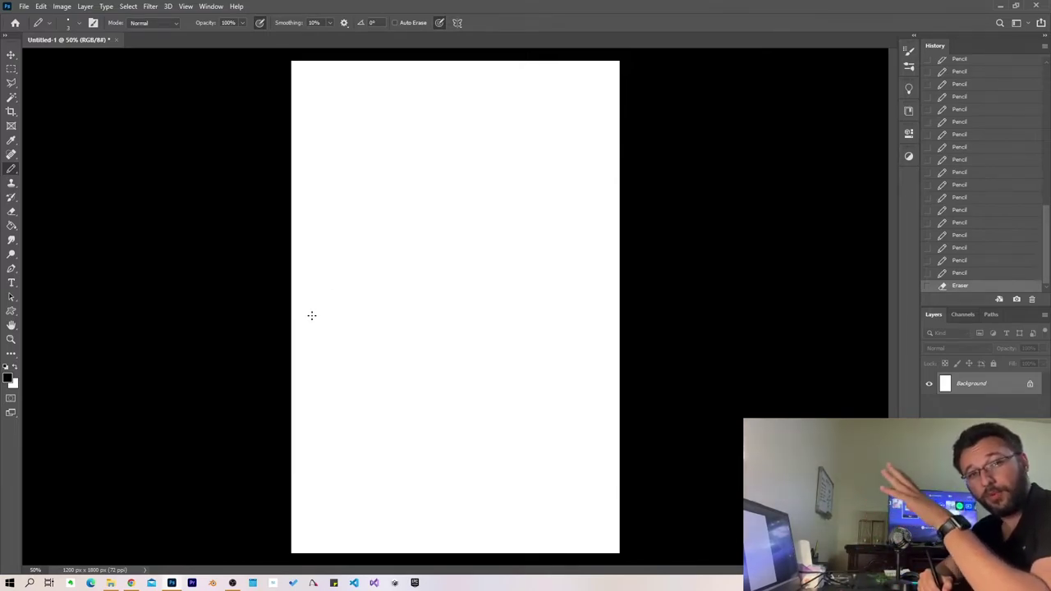
- Scribble a loop, some handwriting and a long diagonal line on the canvas in pencil
{"action": "mouse_move", "coordinate": [298, 279]}
{"action": "left_mouse_down"}
{"action": "mouse_move", "coordinate": [342, 272]}
{"action": "mouse_move", "coordinate": [387, 230]}
{"action": "left_mouse_up"}
{"action": "left_click", "coordinate": [317, 277]}
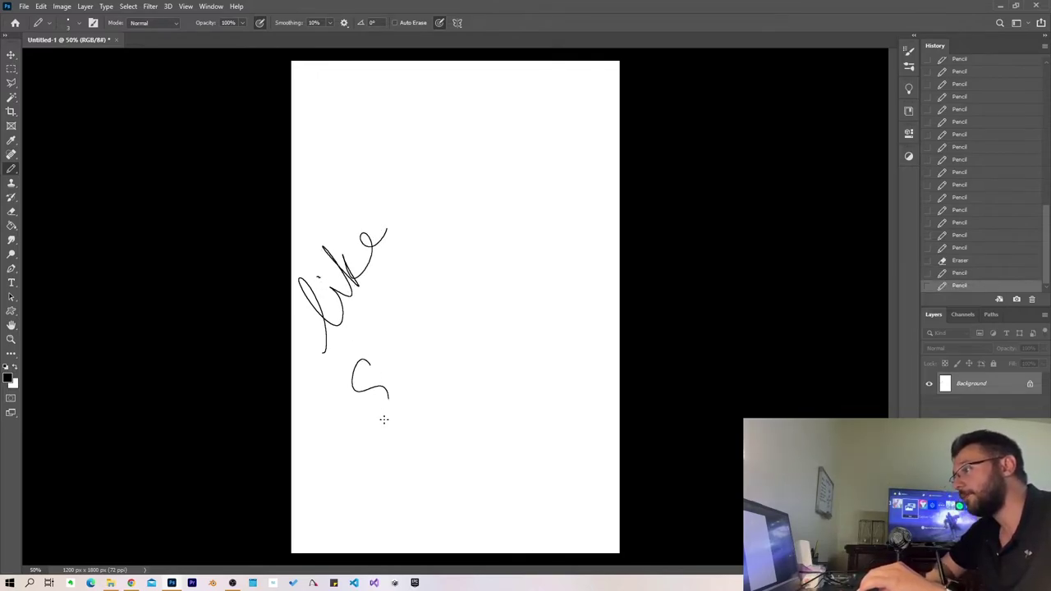
{"action": "mouse_move", "coordinate": [389, 338]}
{"action": "left_mouse_down"}
{"action": "mouse_move", "coordinate": [410, 328]}
{"action": "mouse_move", "coordinate": [425, 251]}
{"action": "mouse_move", "coordinate": [484, 175]}
{"action": "left_mouse_up"}
{"action": "left_click", "coordinate": [434, 187]}
{"action": "left_click_drag", "start_coordinate": [444, 354], "coordinate": [567, 152]}
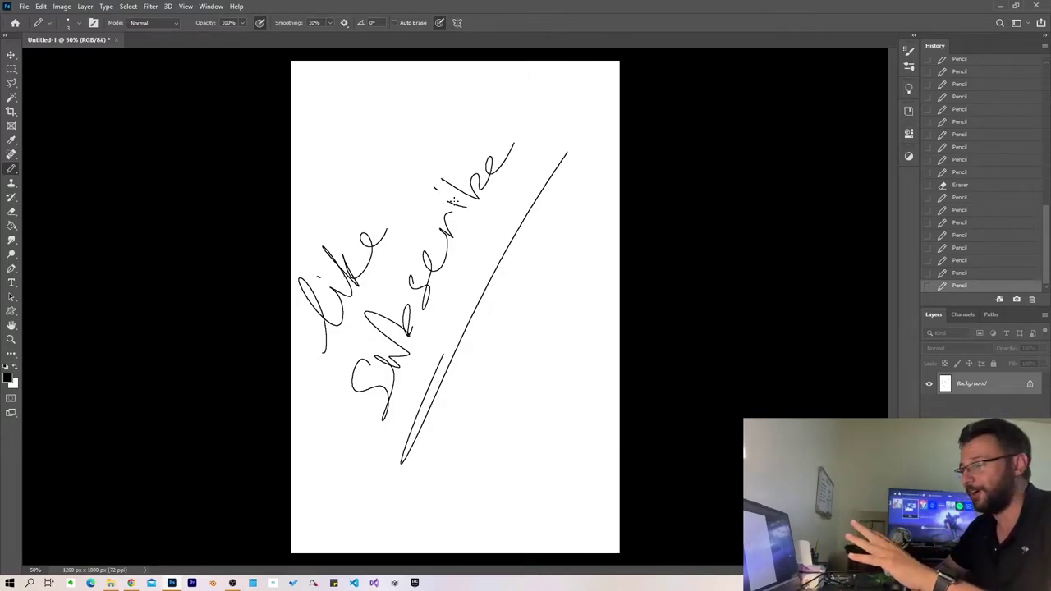
- Wipe the scribbles off with an enlarged Eraser, then go back to the Pencil tool
{"action": "key", "text": "e"}
{"action": "key", "text": "]"}
{"action": "key", "text": "]"}
{"action": "key", "text": "]"}
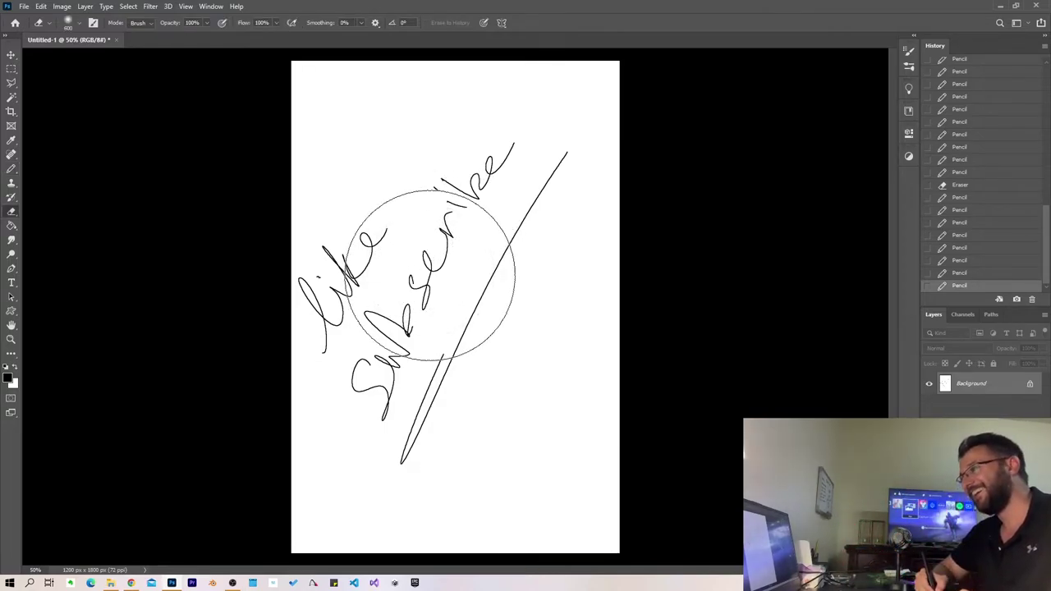
{"action": "mouse_move", "coordinate": [422, 254]}
{"action": "left_mouse_down"}
{"action": "mouse_move", "coordinate": [422, 188]}
{"action": "mouse_move", "coordinate": [462, 113]}
{"action": "mouse_move", "coordinate": [427, 390]}
{"action": "mouse_move", "coordinate": [479, 258]}
{"action": "left_mouse_up"}
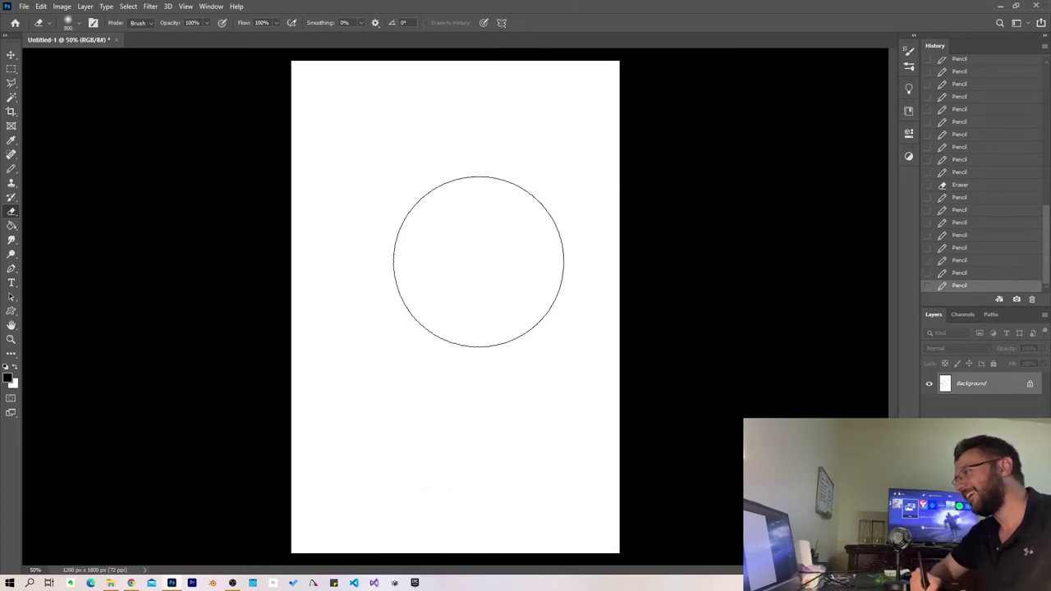
{"action": "key", "text": "["}
{"action": "key", "text": "["}
{"action": "key", "text": "["}
{"action": "key", "text": "b"}
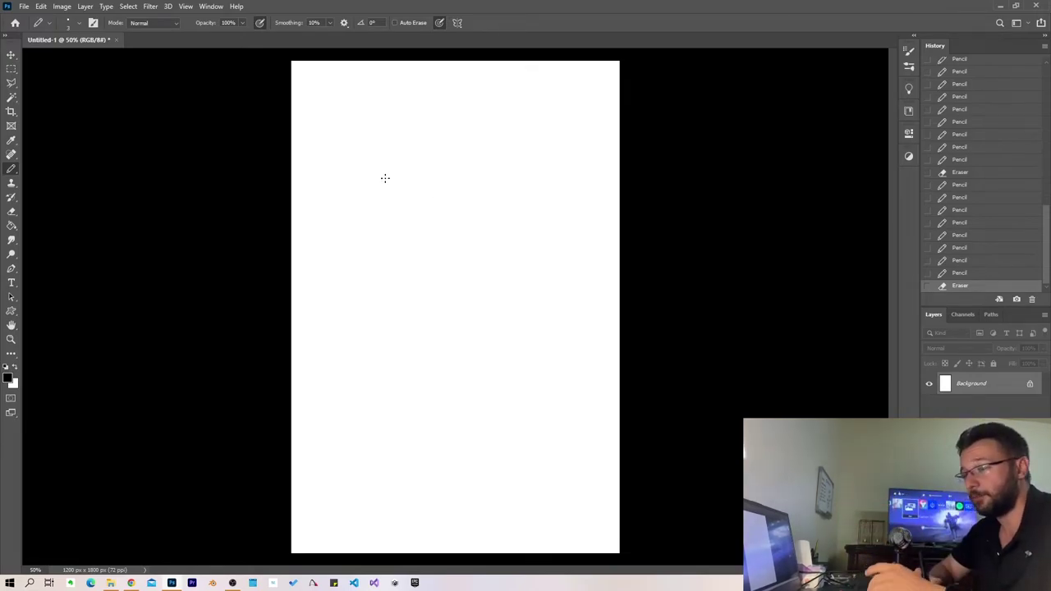
- Draw the tapering island's left, right and top sides, erasing and redrawing the uneven top
{"action": "mouse_move", "coordinate": [402, 139]}
{"action": "left_mouse_down"}
{"action": "mouse_move", "coordinate": [353, 219]}
{"action": "mouse_move", "coordinate": [383, 361]}
{"action": "mouse_move", "coordinate": [423, 425]}
{"action": "mouse_move", "coordinate": [439, 477]}
{"action": "mouse_move", "coordinate": [477, 411]}
{"action": "left_mouse_up"}
{"action": "left_click_drag", "start_coordinate": [492, 373], "coordinate": [546, 160]}
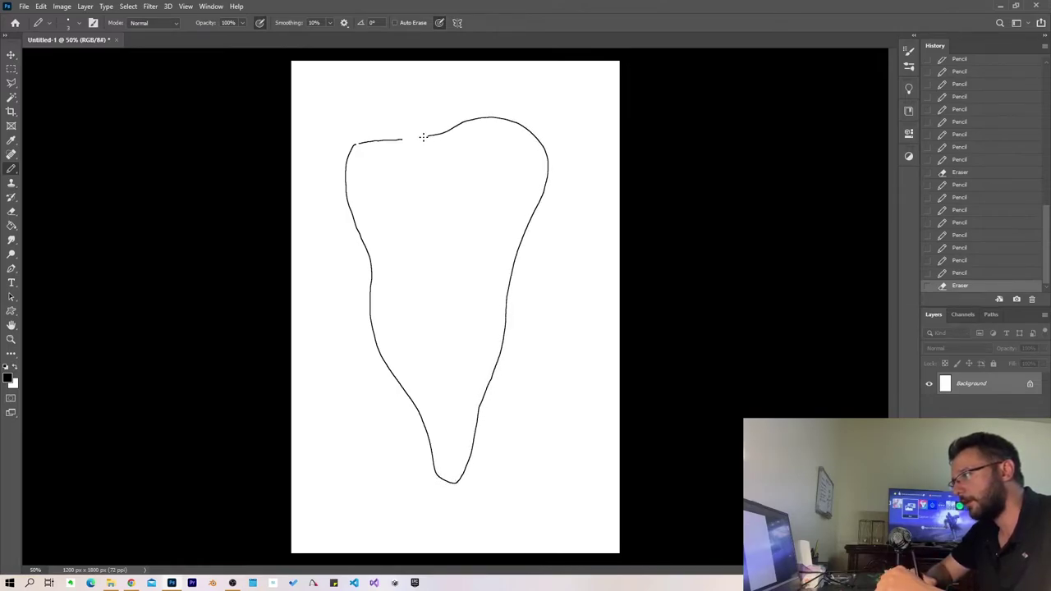
{"action": "mouse_move", "coordinate": [423, 137]}
{"action": "left_mouse_down"}
{"action": "mouse_move", "coordinate": [399, 140]}
{"action": "mouse_move", "coordinate": [485, 117]}
{"action": "mouse_move", "coordinate": [421, 117]}
{"action": "left_mouse_up"}
{"action": "key", "text": "e"}
{"action": "key", "text": "b"}
{"action": "left_click_drag", "start_coordinate": [350, 139], "coordinate": [346, 155]}
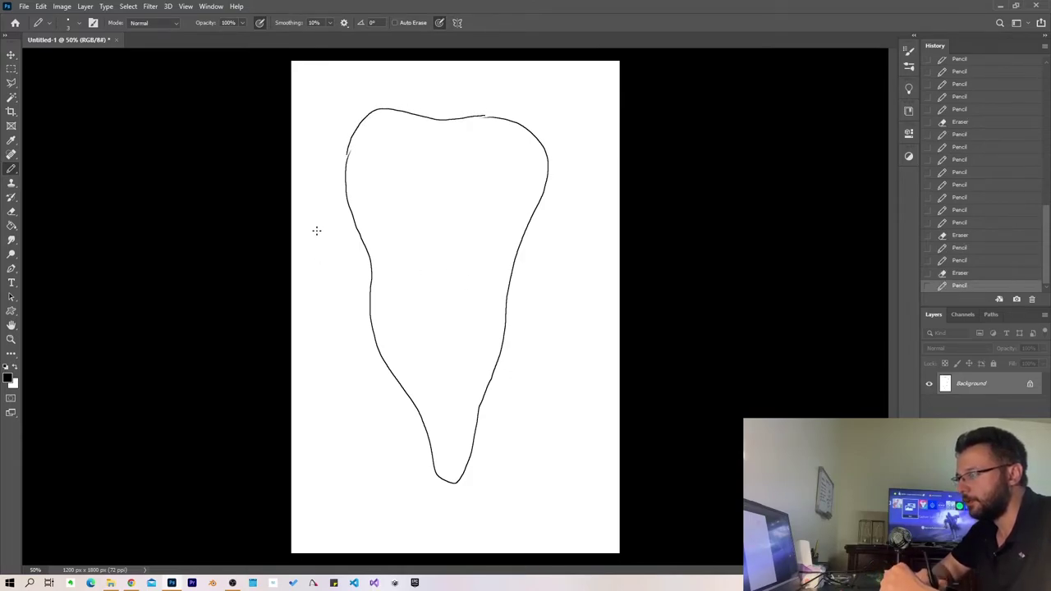
- Draw a small square rock and two diamond rocks beside the island
{"action": "left_click_drag", "start_coordinate": [317, 255], "coordinate": [307, 229]}
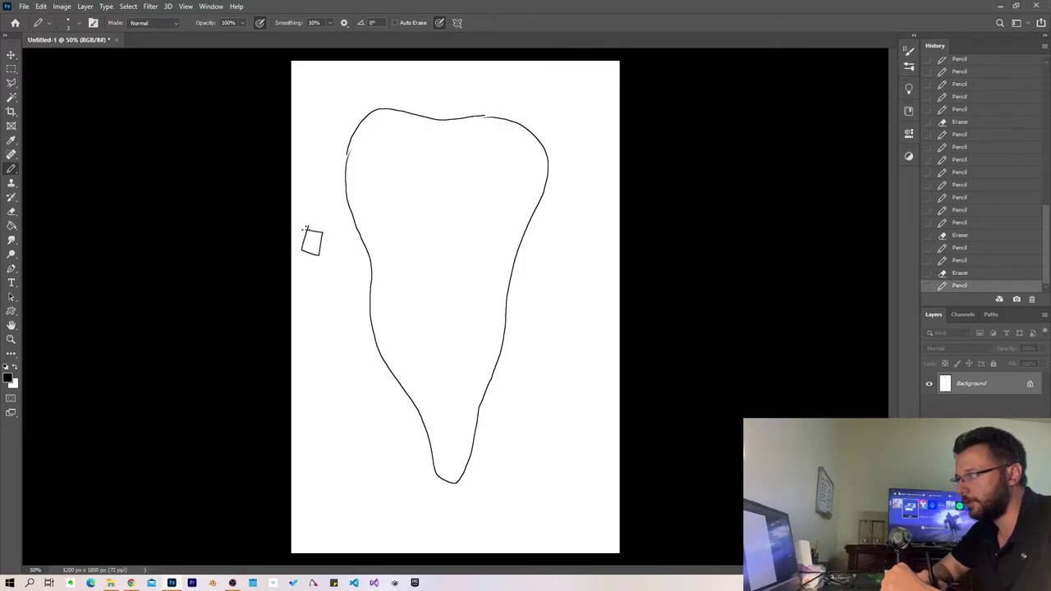
{"action": "mouse_move", "coordinate": [306, 302]}
{"action": "left_mouse_down"}
{"action": "mouse_move", "coordinate": [328, 302]}
{"action": "mouse_move", "coordinate": [318, 291]}
{"action": "left_mouse_up"}
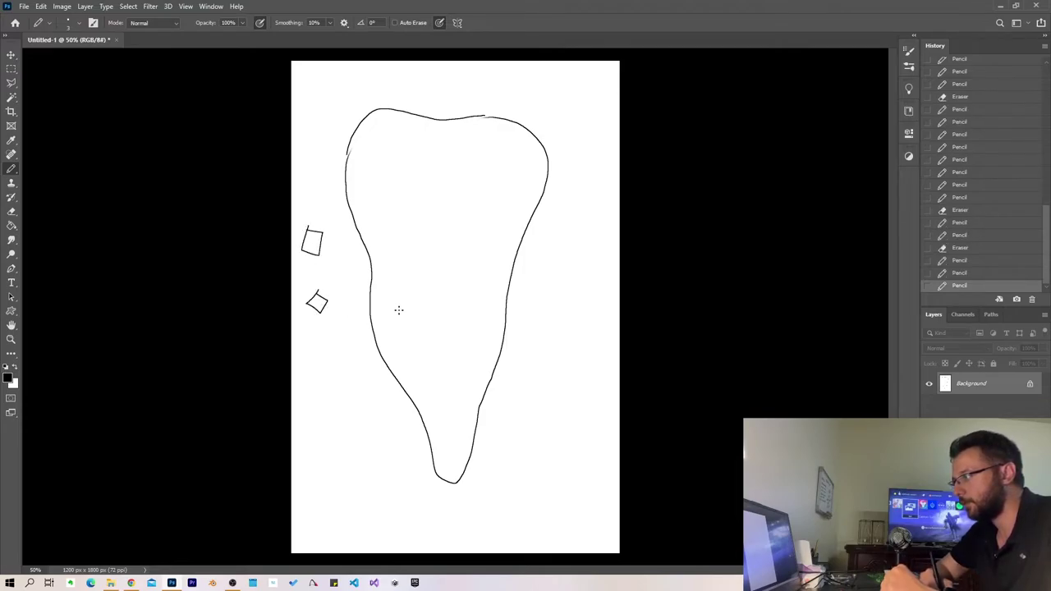
{"action": "left_click_drag", "start_coordinate": [591, 271], "coordinate": [575, 262]}
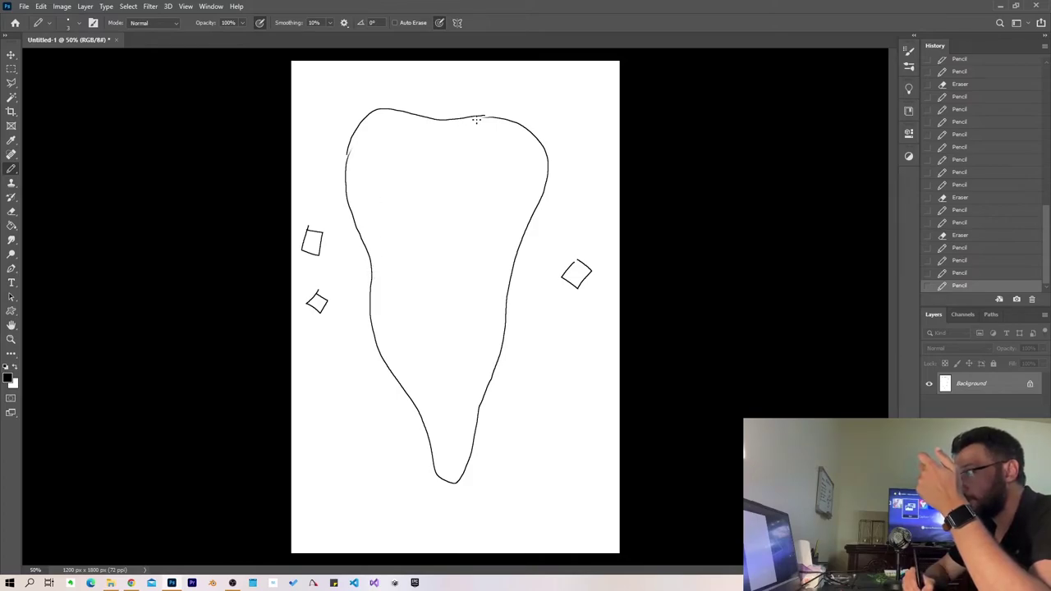
- Draw a zigzag-hatched cliff band along the island's top and left edges
{"action": "left_click_drag", "start_coordinate": [484, 116], "coordinate": [431, 129]}
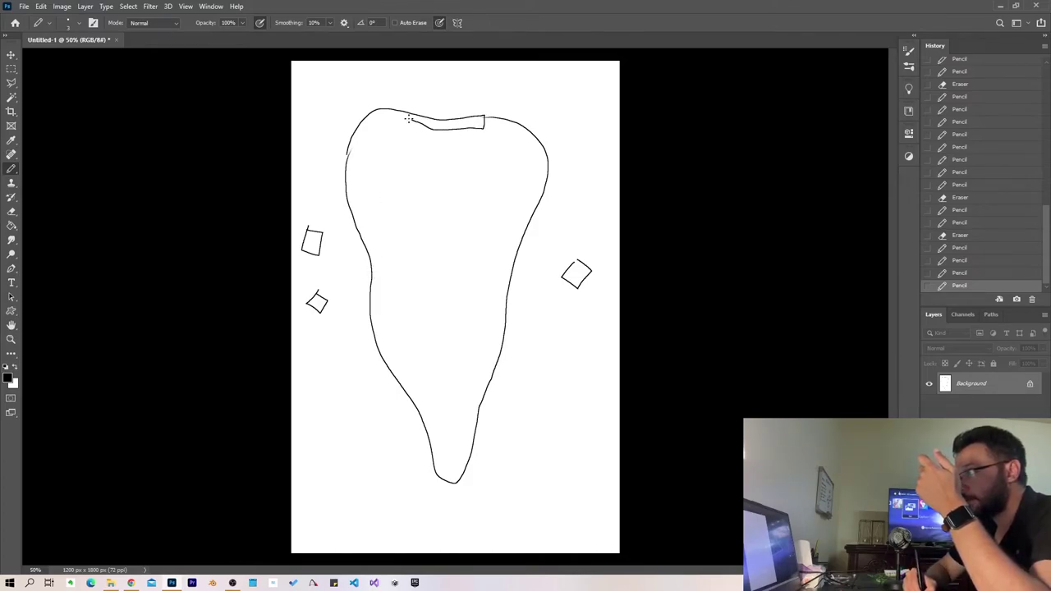
{"action": "left_click_drag", "start_coordinate": [358, 180], "coordinate": [372, 221]}
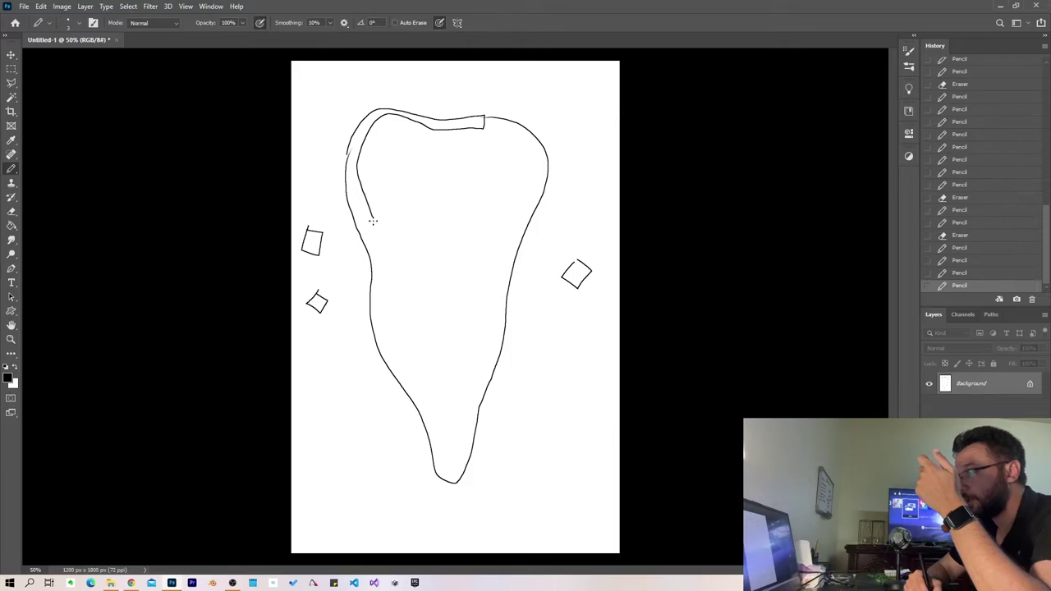
{"action": "mouse_move", "coordinate": [374, 260]}
{"action": "left_mouse_down"}
{"action": "mouse_move", "coordinate": [348, 163]}
{"action": "mouse_move", "coordinate": [373, 120]}
{"action": "mouse_move", "coordinate": [464, 123]}
{"action": "left_mouse_up"}
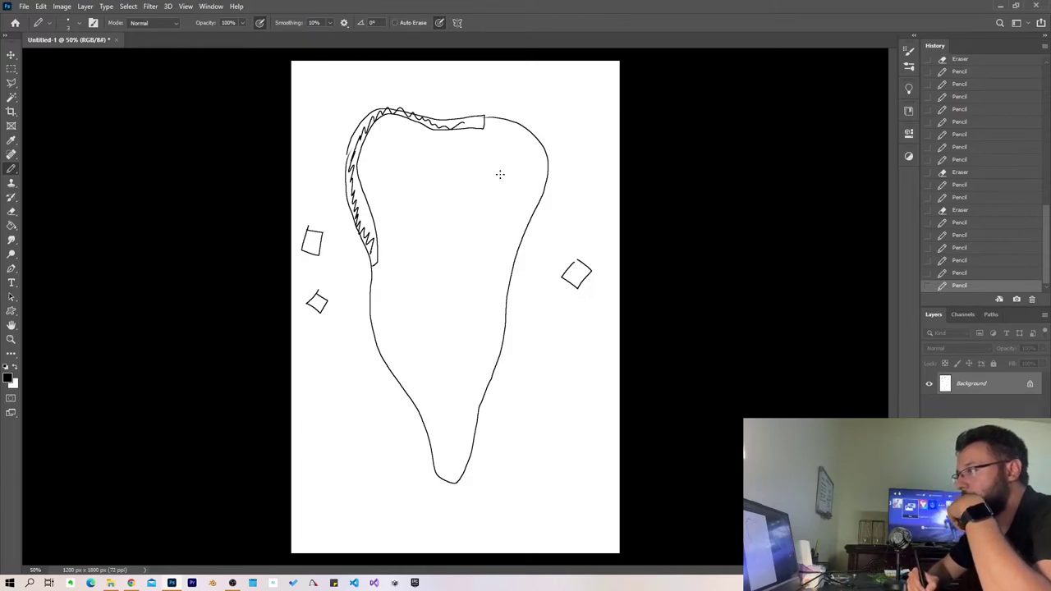
- Pencil a spiral in the upper-left interior, a small left-edge patch and a right-edge wedge
{"action": "mouse_move", "coordinate": [386, 131]}
{"action": "left_mouse_down"}
{"action": "mouse_move", "coordinate": [397, 179]}
{"action": "mouse_move", "coordinate": [416, 146]}
{"action": "mouse_move", "coordinate": [387, 132]}
{"action": "mouse_move", "coordinate": [382, 169]}
{"action": "mouse_move", "coordinate": [407, 153]}
{"action": "mouse_move", "coordinate": [385, 146]}
{"action": "mouse_move", "coordinate": [392, 154]}
{"action": "left_mouse_up"}
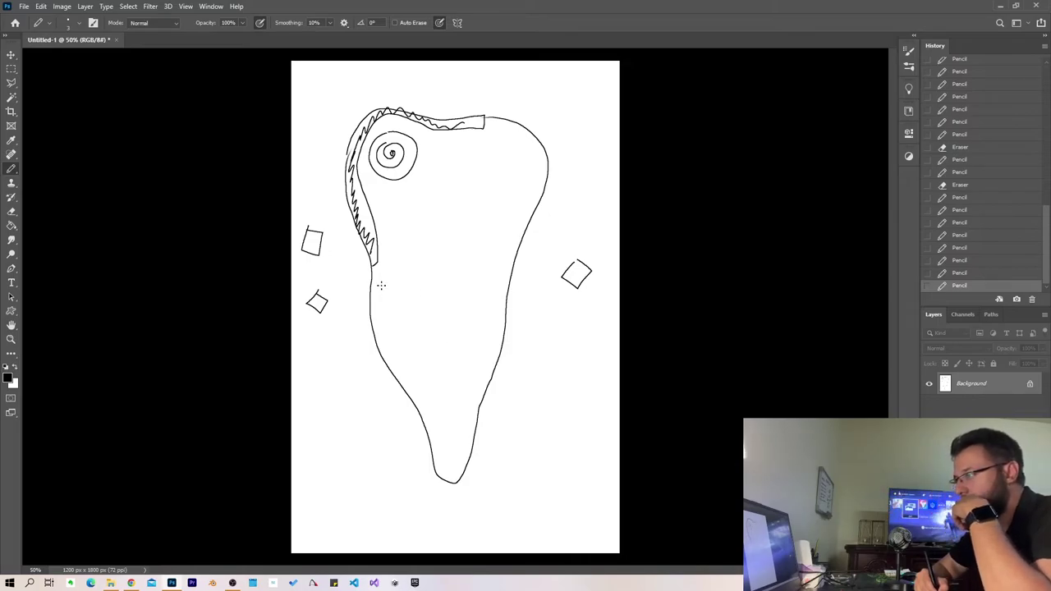
{"action": "mouse_move", "coordinate": [400, 272]}
{"action": "left_mouse_down"}
{"action": "mouse_move", "coordinate": [378, 277]}
{"action": "mouse_move", "coordinate": [399, 280]}
{"action": "left_mouse_up"}
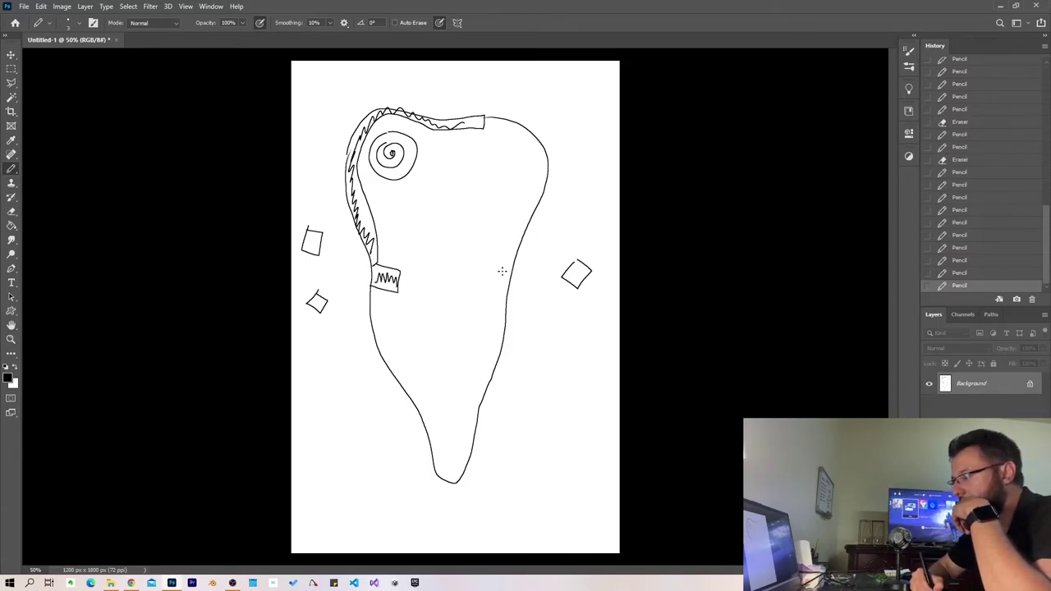
{"action": "mouse_move", "coordinate": [512, 266]}
{"action": "left_mouse_down"}
{"action": "mouse_move", "coordinate": [469, 250]}
{"action": "mouse_move", "coordinate": [501, 330]}
{"action": "mouse_move", "coordinate": [490, 294]}
{"action": "left_mouse_up"}
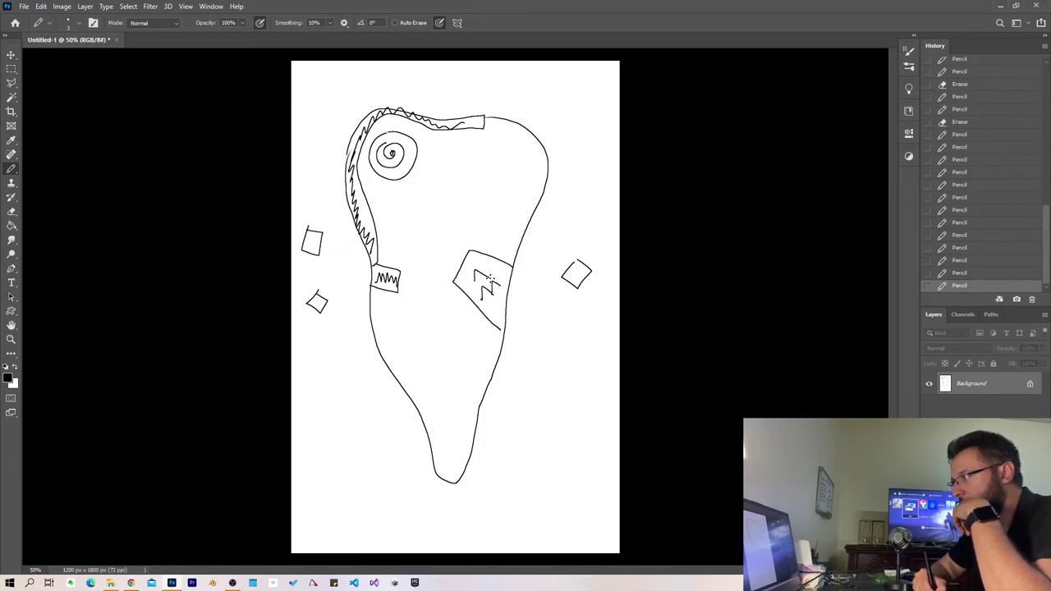
- Add zigzag marks in the wedge and near the top, plus an S-shaped river in the middle
{"action": "mouse_move", "coordinate": [398, 249]}
{"action": "left_mouse_down"}
{"action": "mouse_move", "coordinate": [421, 240]}
{"action": "mouse_move", "coordinate": [416, 224]}
{"action": "left_mouse_up"}
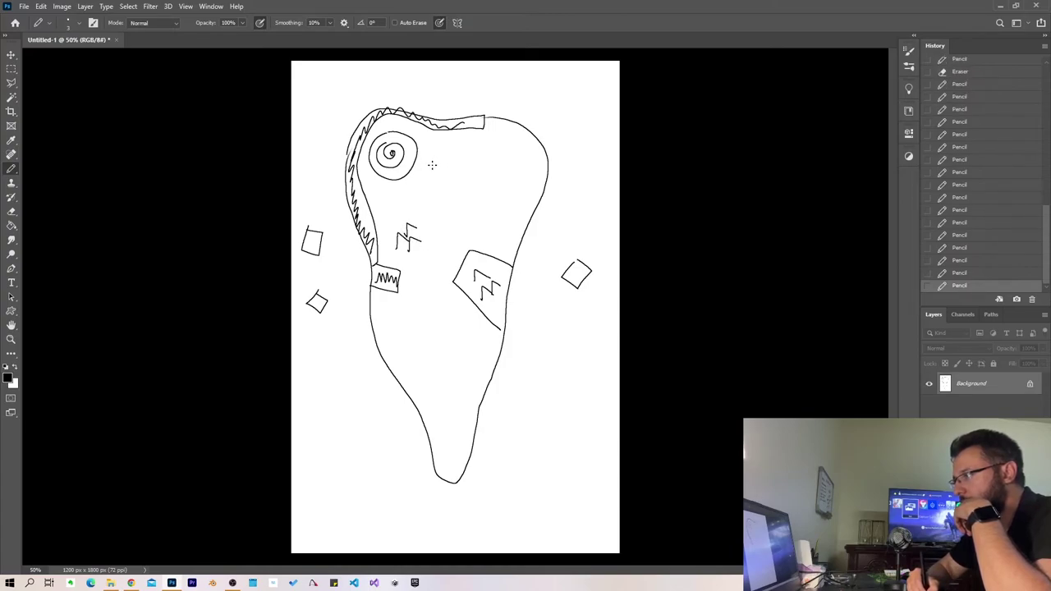
{"action": "left_click_drag", "start_coordinate": [432, 165], "coordinate": [453, 152]}
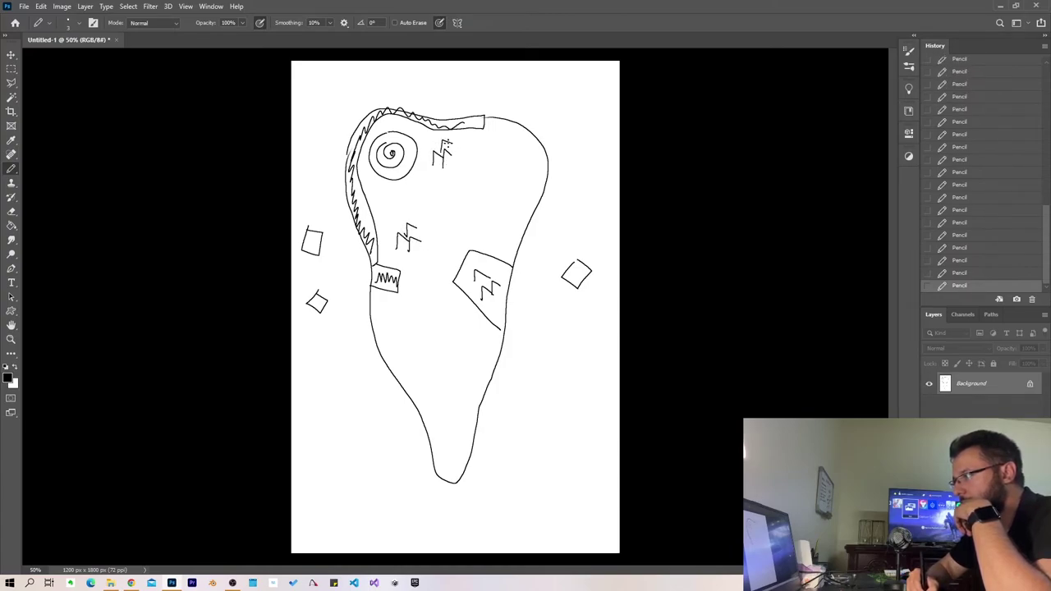
{"action": "mouse_move", "coordinate": [444, 267]}
{"action": "left_mouse_down"}
{"action": "mouse_move", "coordinate": [448, 328]}
{"action": "mouse_move", "coordinate": [471, 320]}
{"action": "left_mouse_up"}
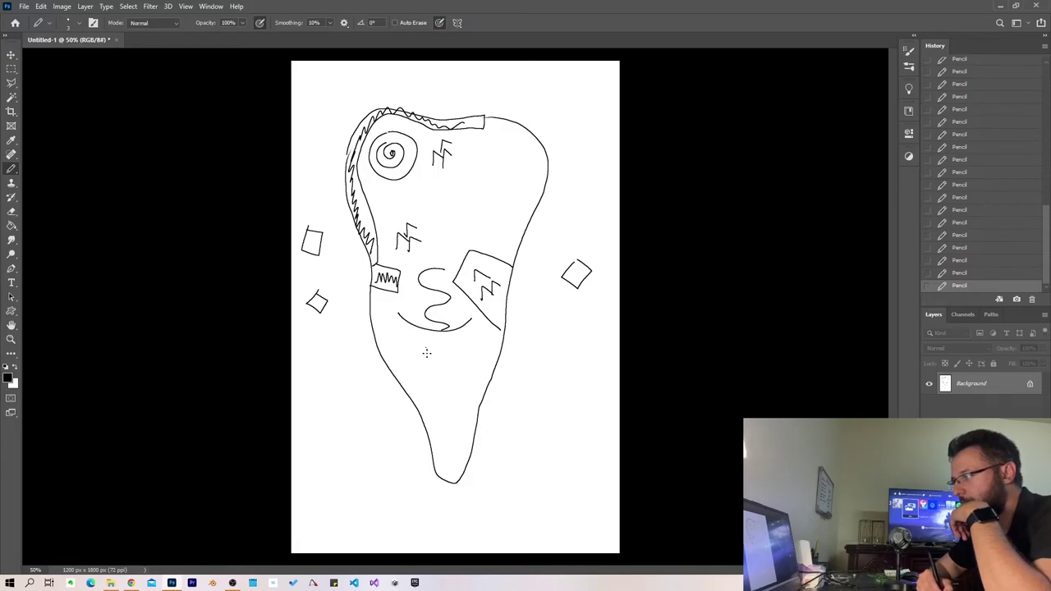
- Finish the down arrow below the river, add an up arrow in the S, and sketch the stream with its arrow and a wavy line
{"action": "left_click_drag", "start_coordinate": [423, 352], "coordinate": [430, 360]}
{"action": "mouse_move", "coordinate": [410, 317]}
{"action": "left_mouse_down"}
{"action": "mouse_move", "coordinate": [411, 291]}
{"action": "mouse_move", "coordinate": [417, 302]}
{"action": "left_mouse_up"}
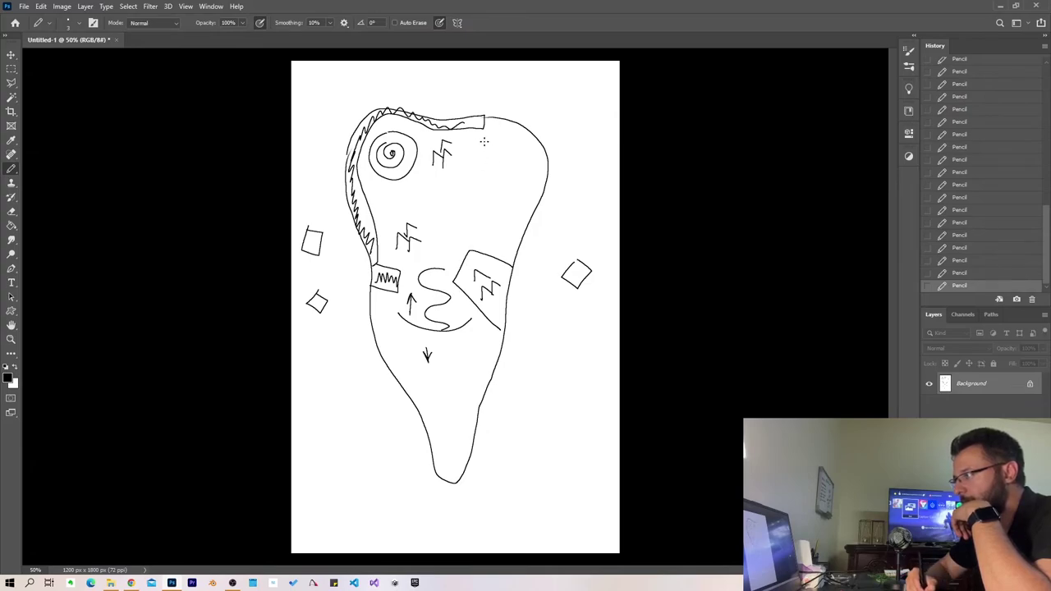
{"action": "left_click_drag", "start_coordinate": [484, 141], "coordinate": [504, 199]}
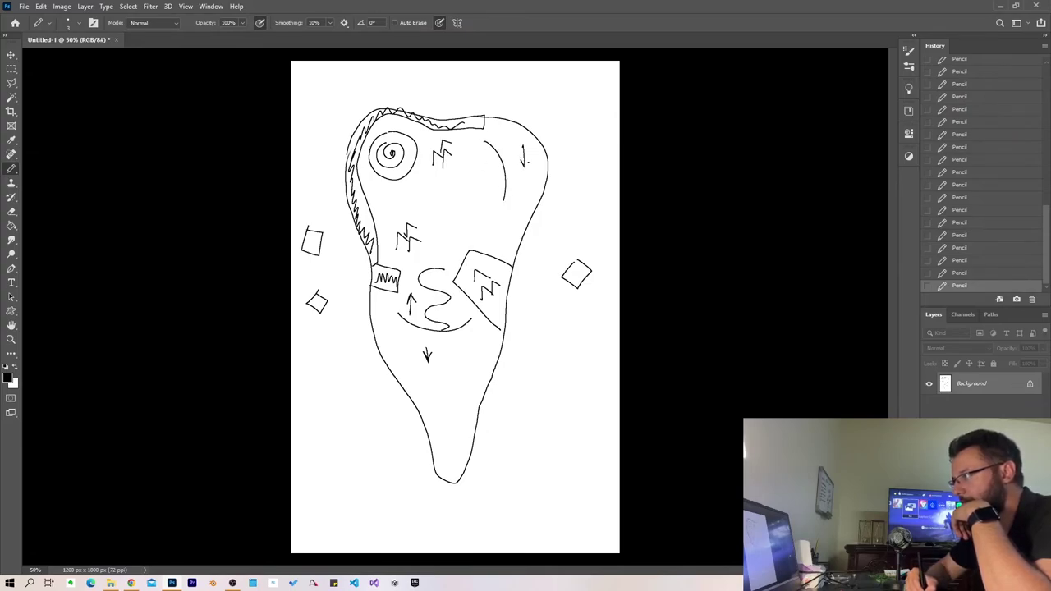
{"action": "left_click_drag", "start_coordinate": [527, 158], "coordinate": [523, 165]}
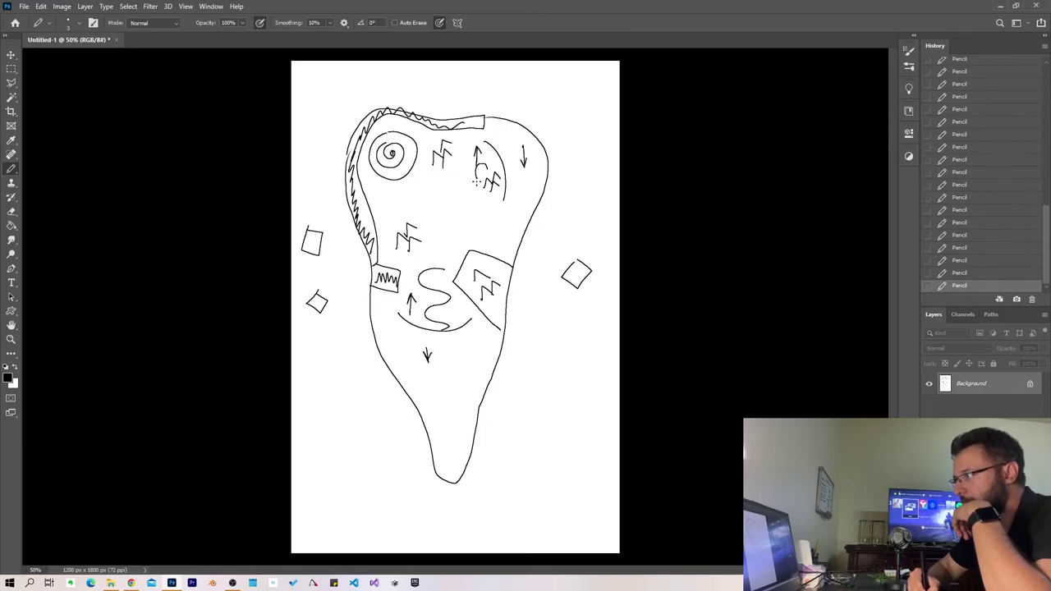
{"action": "left_click_drag", "start_coordinate": [442, 195], "coordinate": [443, 209]}
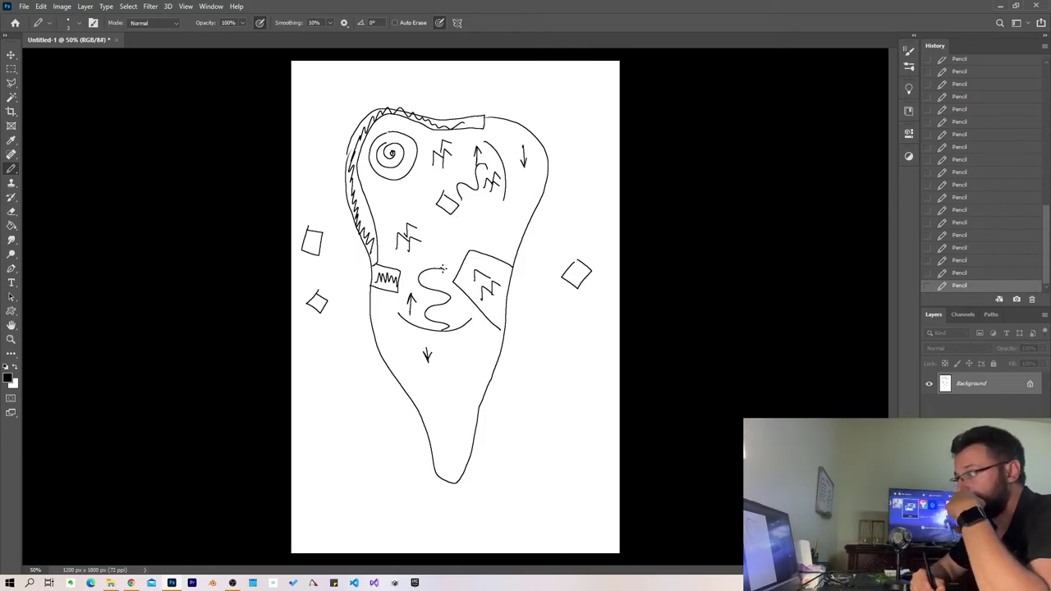
- Extend the wavy river, add an upper-right curve, and diagonally hatch the bottom tip and upper-right edge
{"action": "left_click_drag", "start_coordinate": [442, 249], "coordinate": [439, 230]}
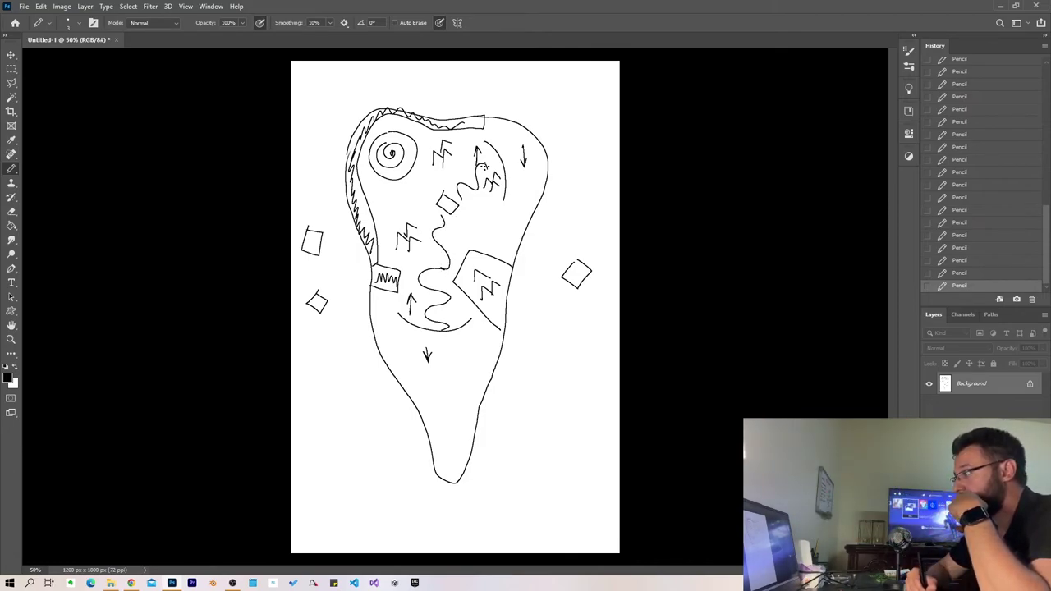
{"action": "left_click_drag", "start_coordinate": [486, 169], "coordinate": [507, 148]}
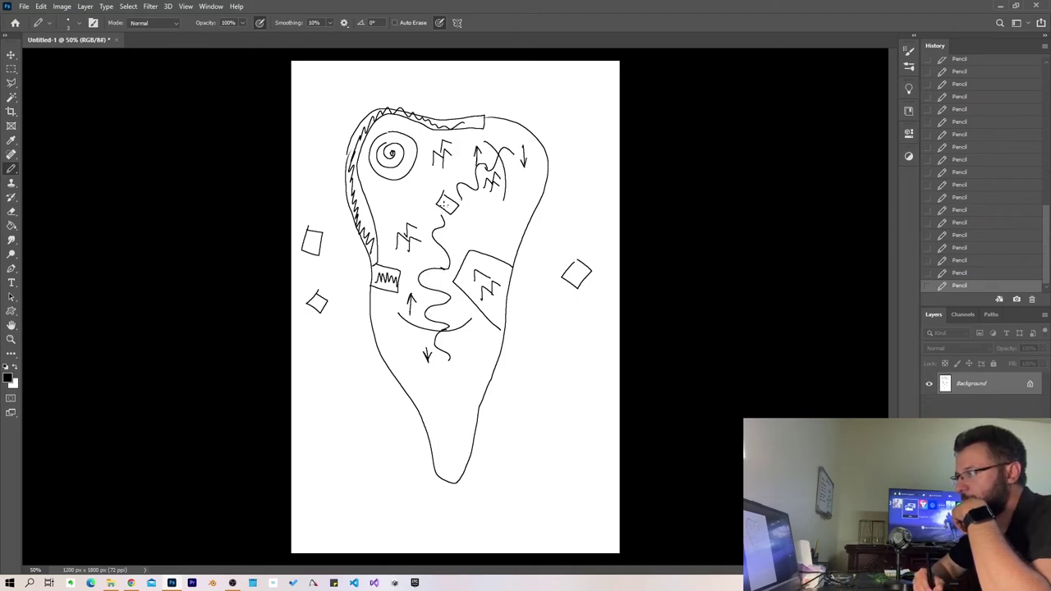
{"action": "left_click_drag", "start_coordinate": [453, 423], "coordinate": [435, 447]}
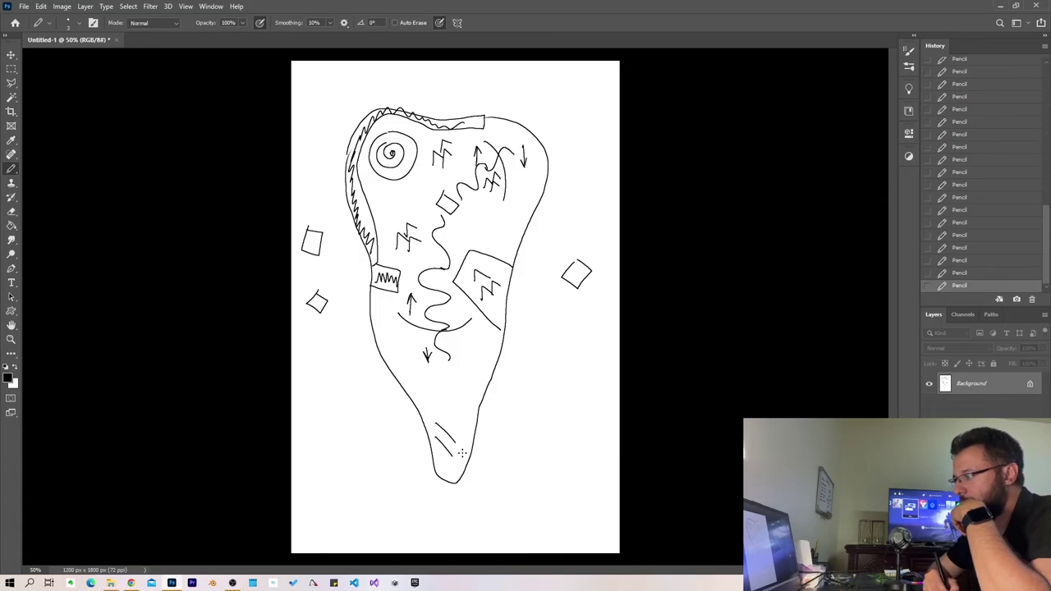
{"action": "mouse_move", "coordinate": [420, 383]}
{"action": "left_mouse_down"}
{"action": "mouse_move", "coordinate": [469, 431]}
{"action": "mouse_move", "coordinate": [481, 413]}
{"action": "left_mouse_up"}
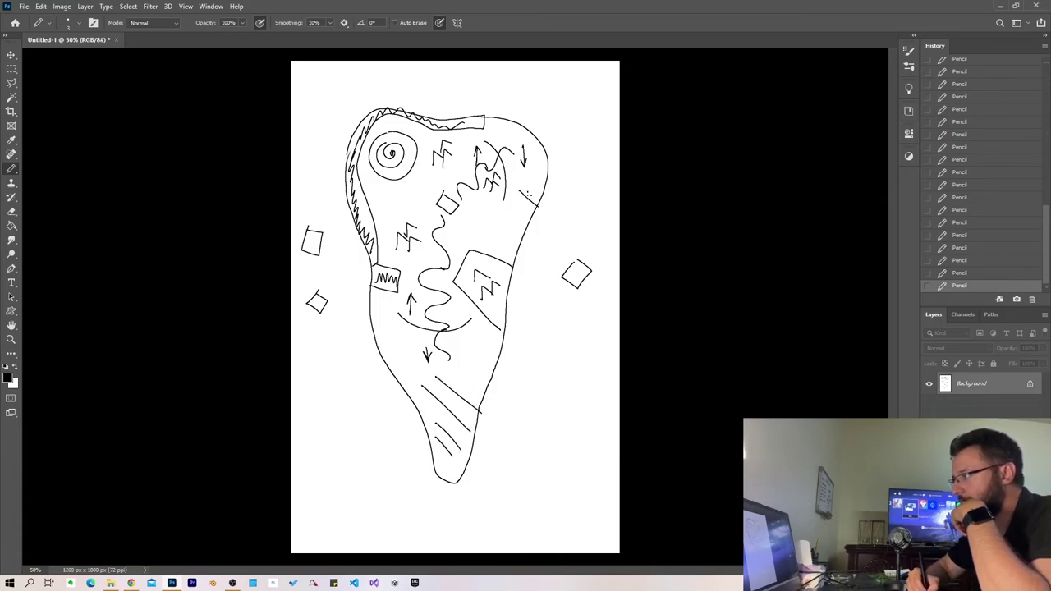
{"action": "left_click_drag", "start_coordinate": [519, 171], "coordinate": [542, 193]}
{"action": "left_click_drag", "start_coordinate": [515, 145], "coordinate": [545, 173]}
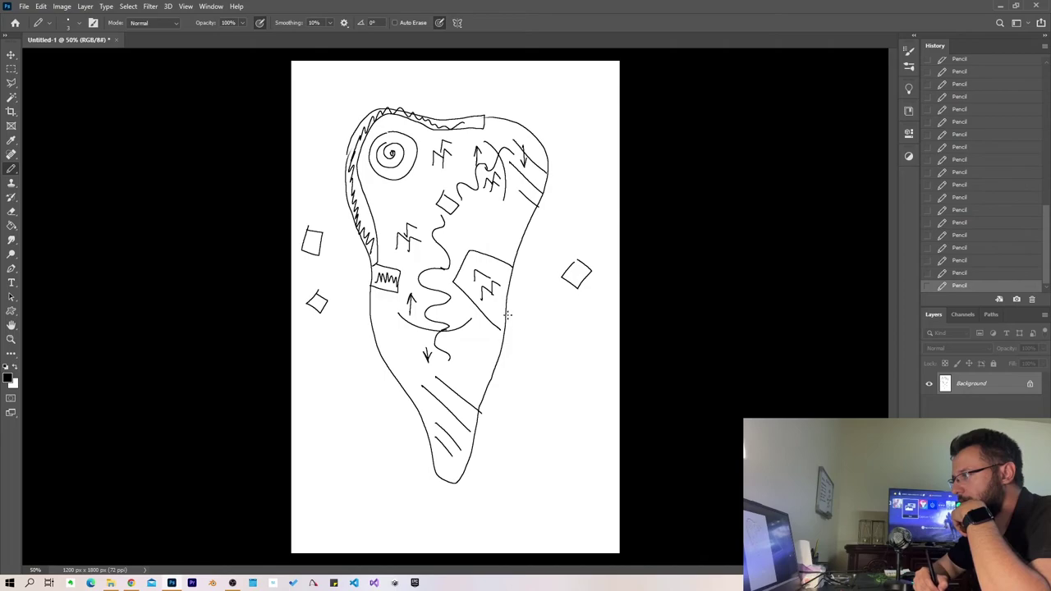